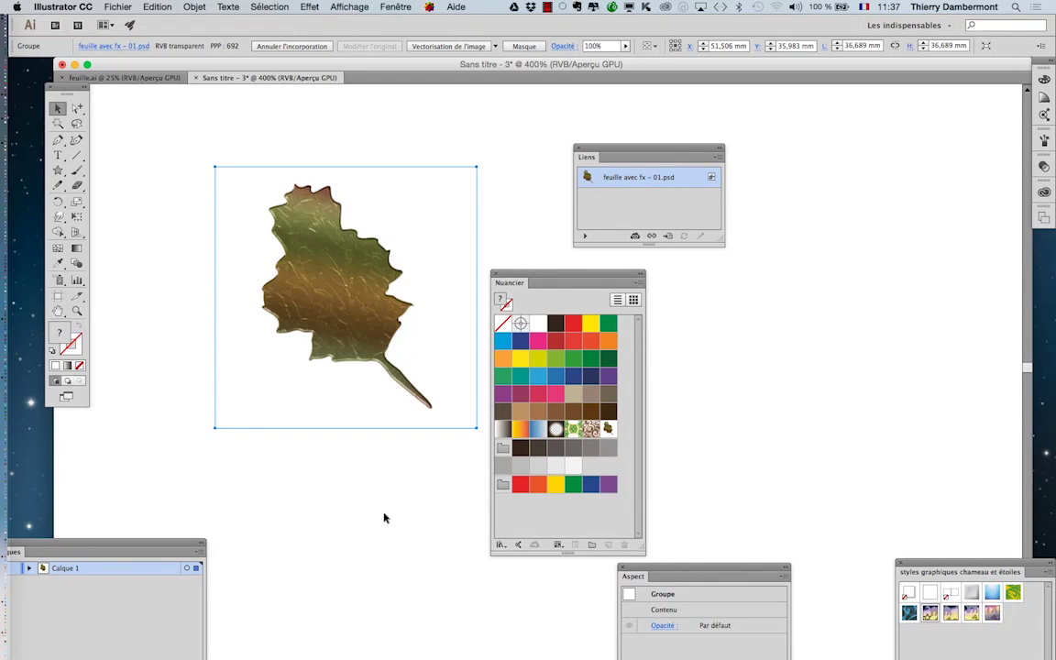
Step: Draw a large circle and fill it with the leaf pattern swatch 'Nouvelle nuance de motif 4'
left_click(384, 518)
scroll(390, 509, "down", 2)
scroll(391, 509, "down", 1)
scroll(394, 511, "down", 2)
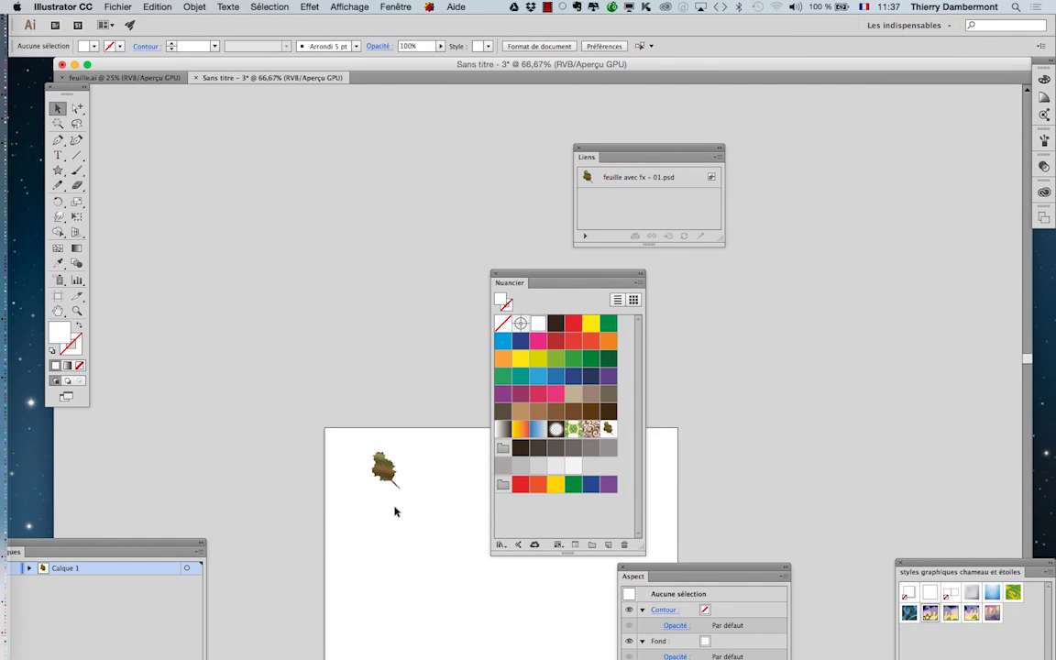
left_click_drag(394, 510, 201, 238)
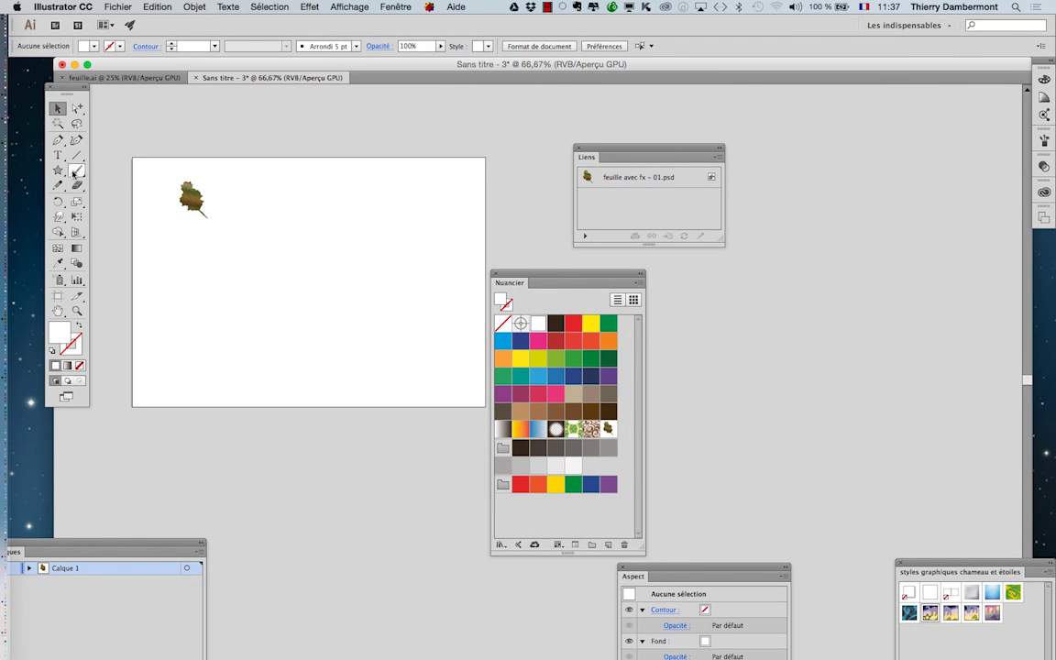
left_click_drag(59, 170, 137, 201)
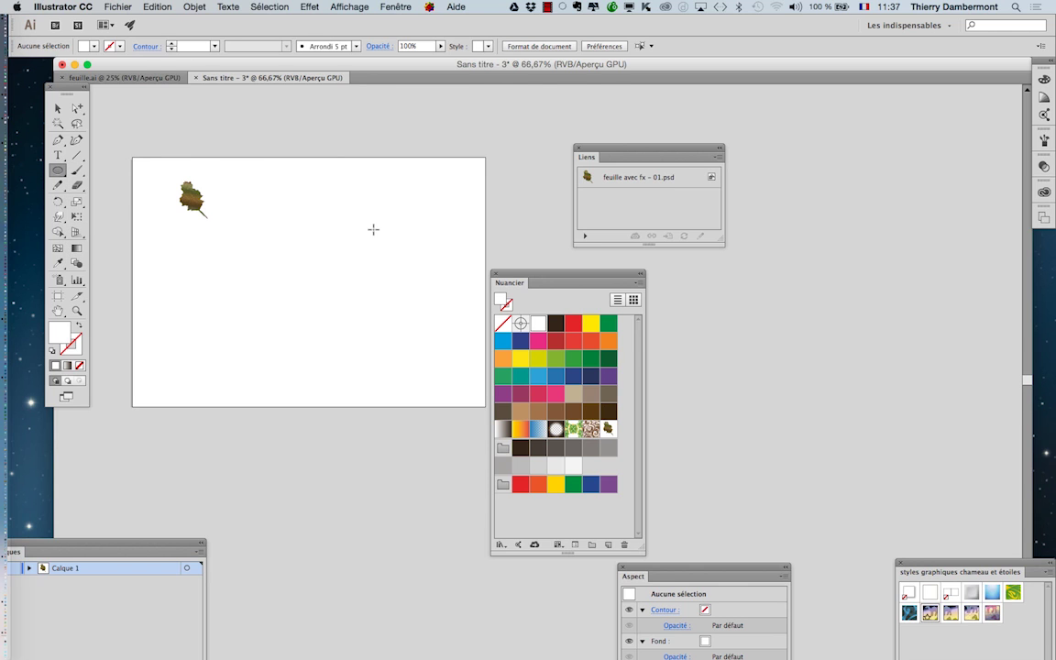
left_click_drag(263, 186, 463, 385)
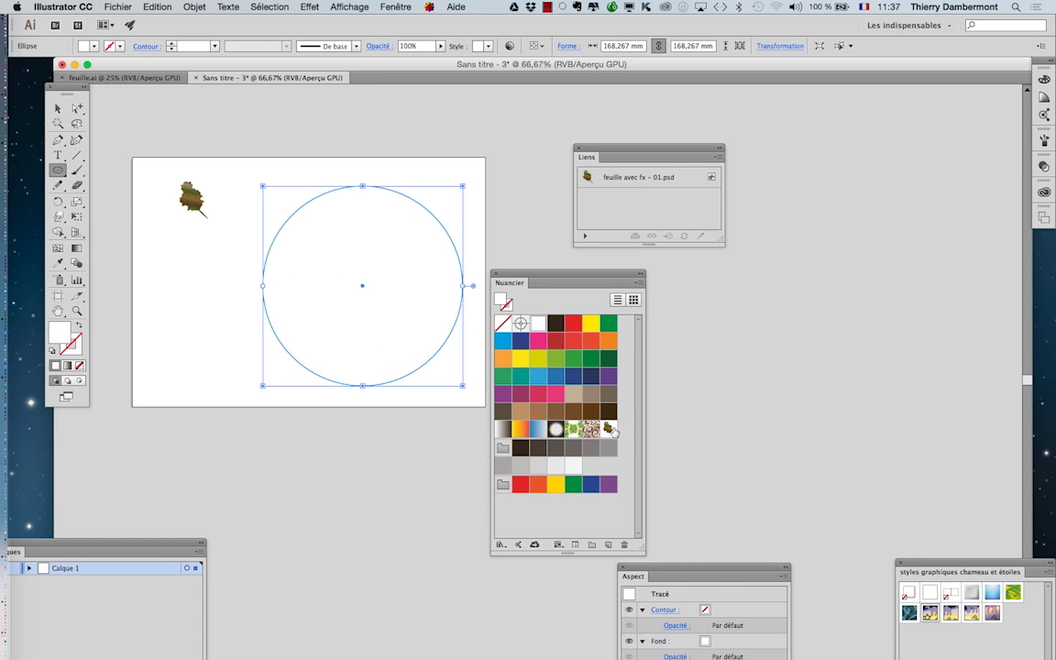
left_click(609, 429)
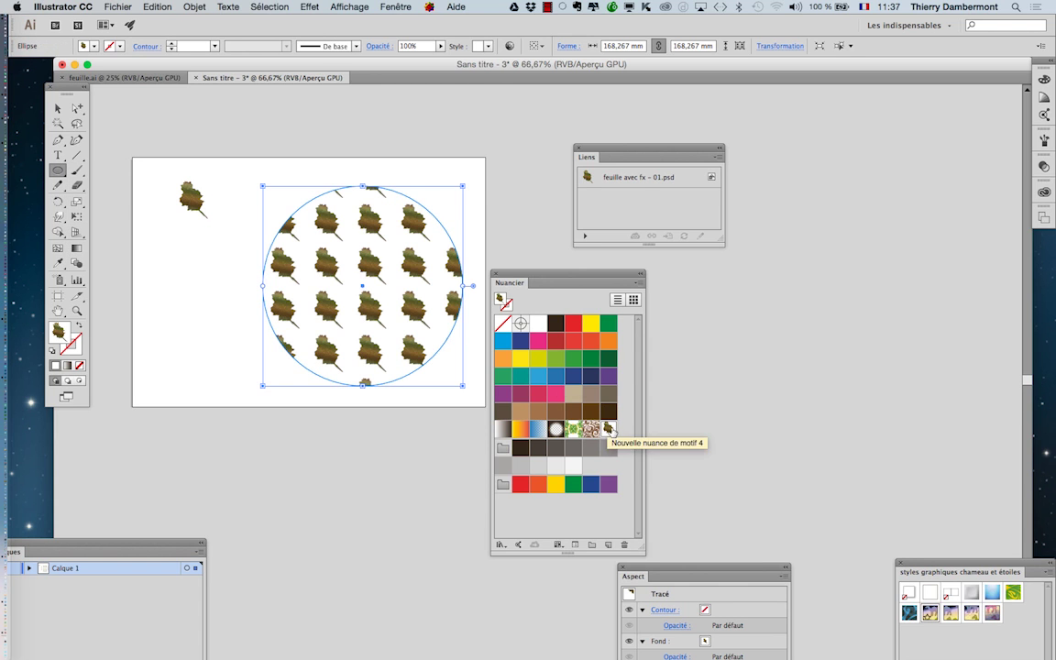
Step: Give the leaf pattern a Brique par rangée layout and a 45.7056 × 41.7749 mm tile
double_click(610, 429)
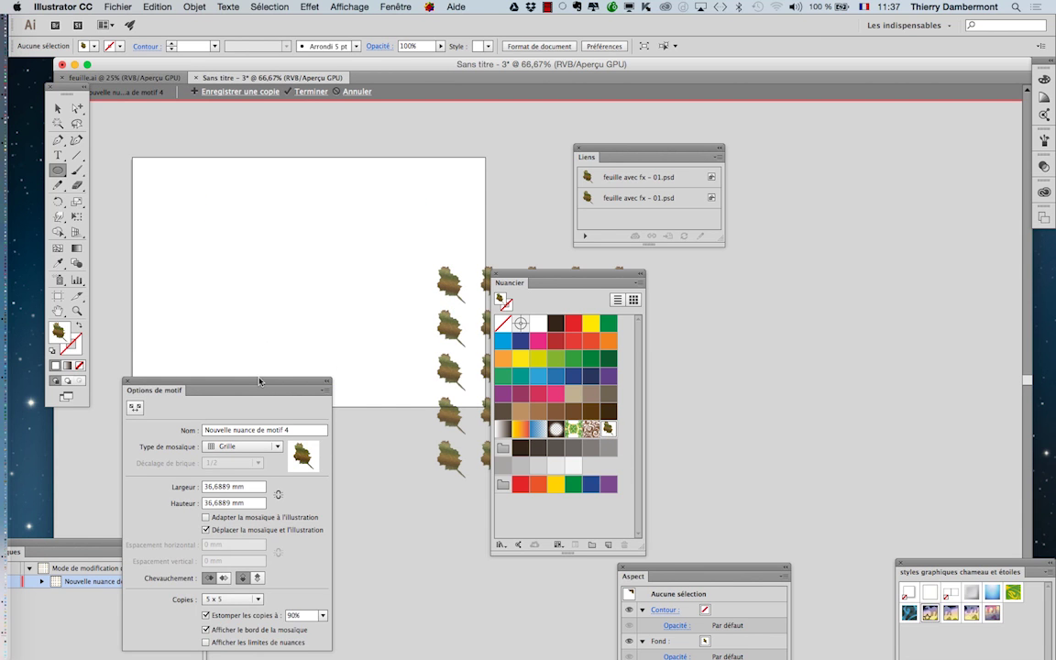
left_click_drag(260, 382, 782, 304)
left_click_drag(400, 360, 170, 264)
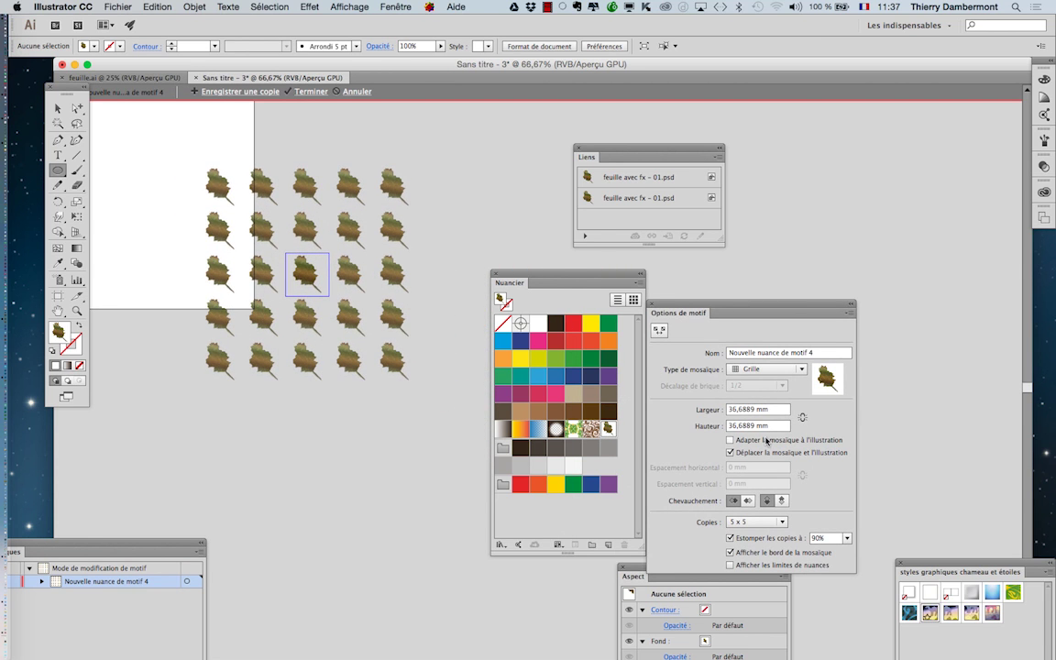
left_click(770, 369)
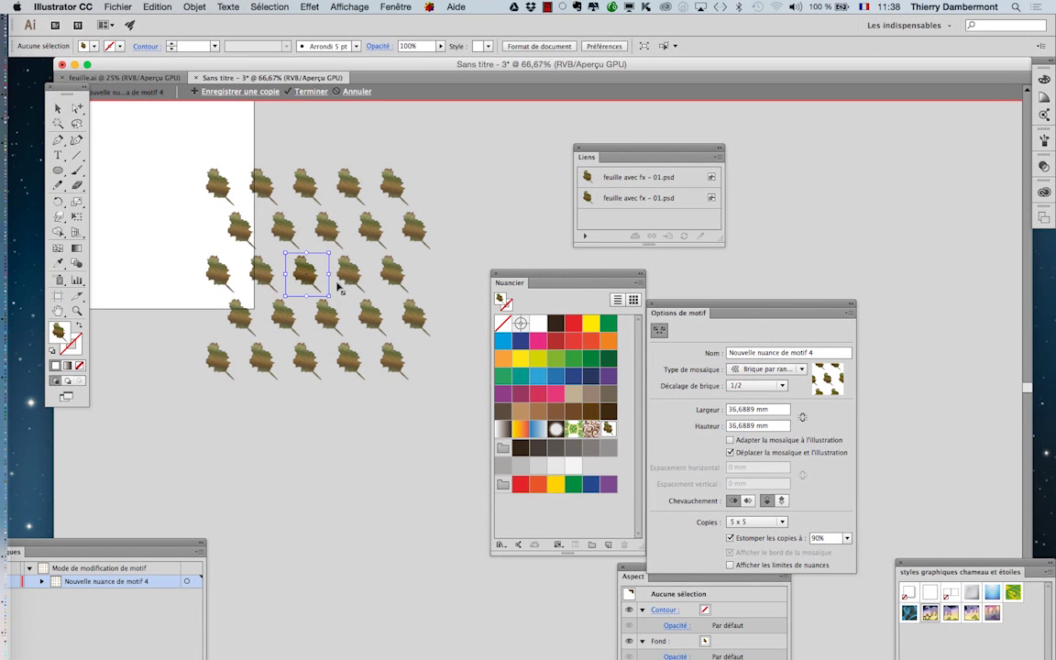
mouse_move(327, 256)
left_mouse_down()
mouse_move(345, 239)
mouse_move(300, 280)
mouse_move(339, 246)
left_mouse_up()
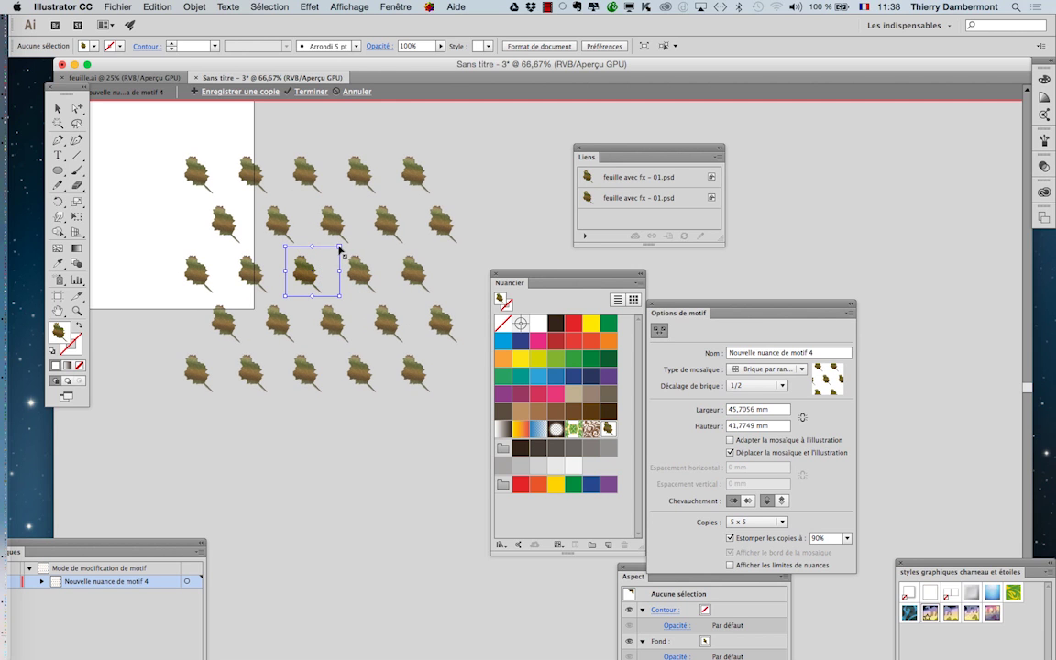
left_click_drag(81, 81, 44, 124)
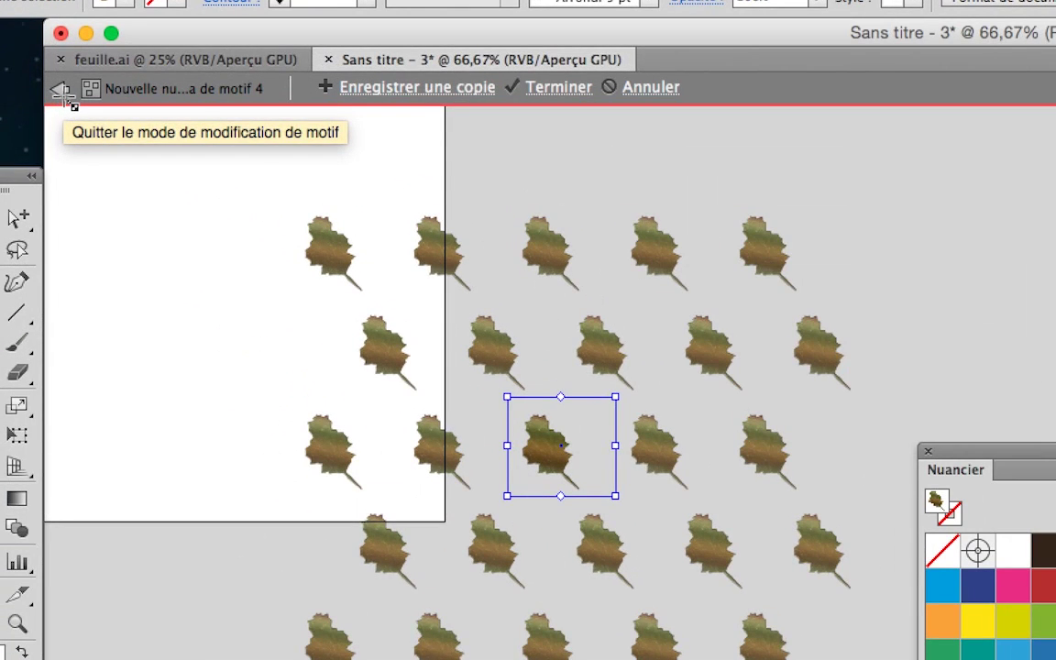
left_click(59, 96)
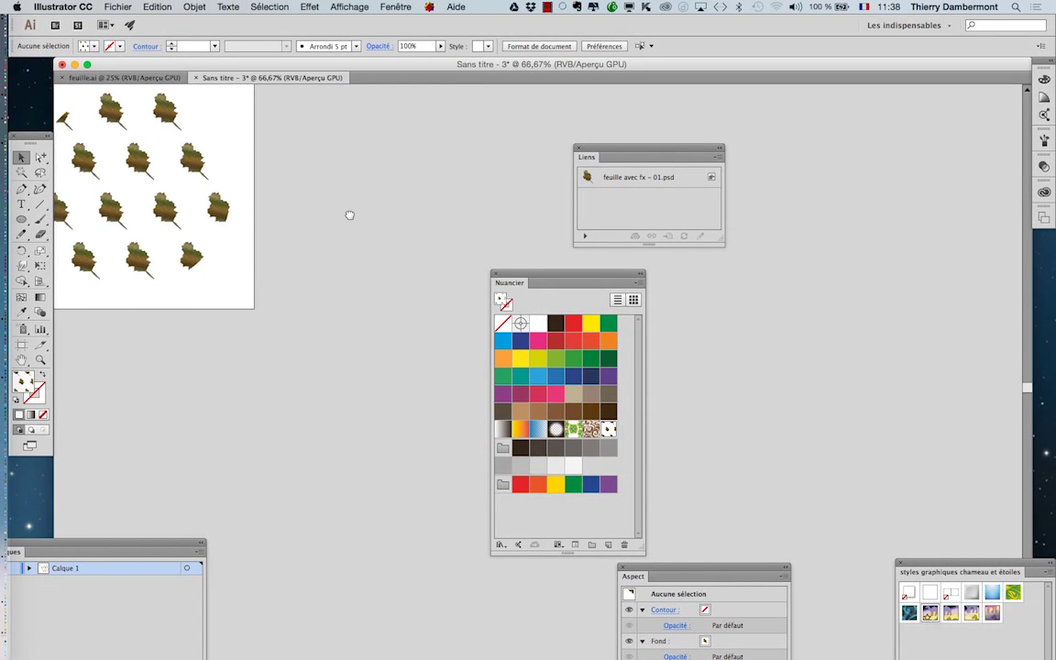
Step: Add a second fill to the leaf circle and move it below the leaf fill
left_click_drag(349, 215, 303, 236)
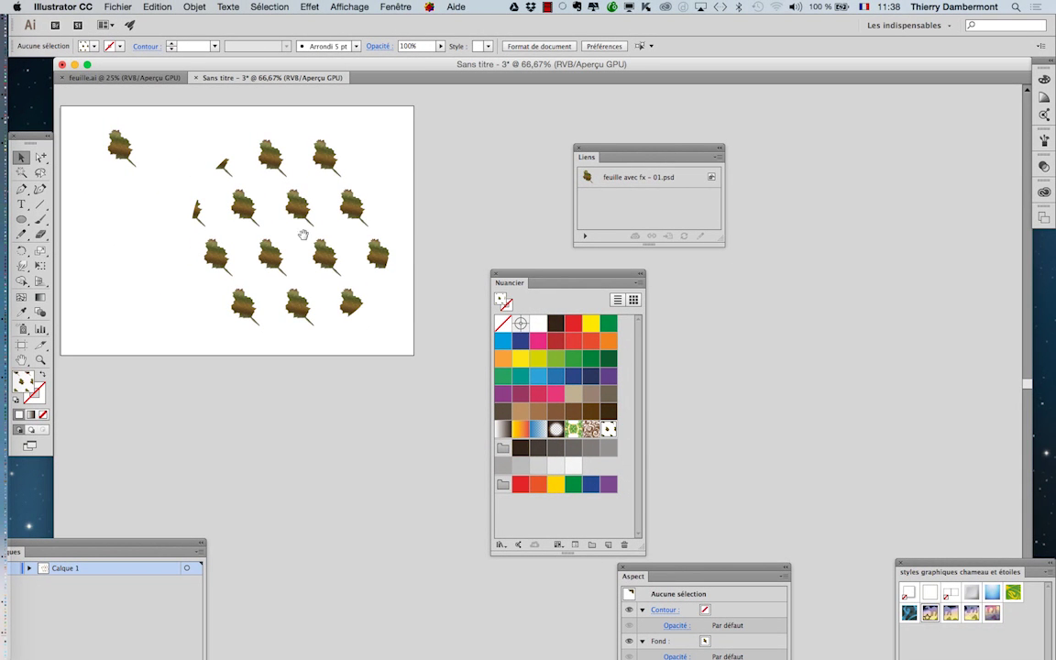
left_click(306, 246)
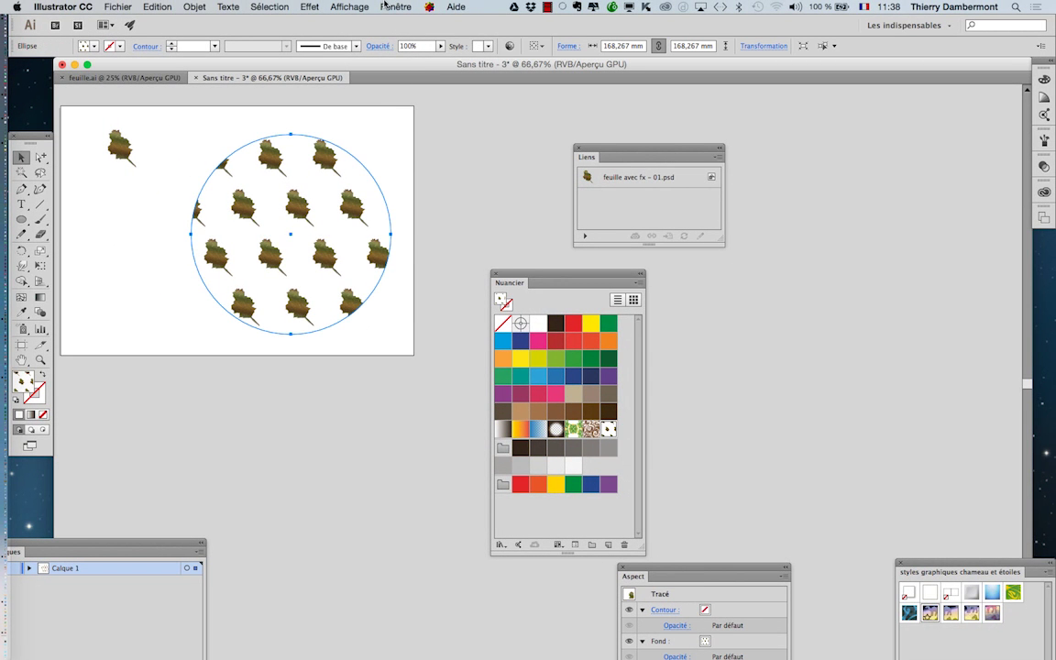
mouse_move(674, 576)
left_mouse_down()
mouse_move(358, 418)
mouse_move(327, 361)
left_mouse_up()
left_click(407, 360)
left_click(394, 330)
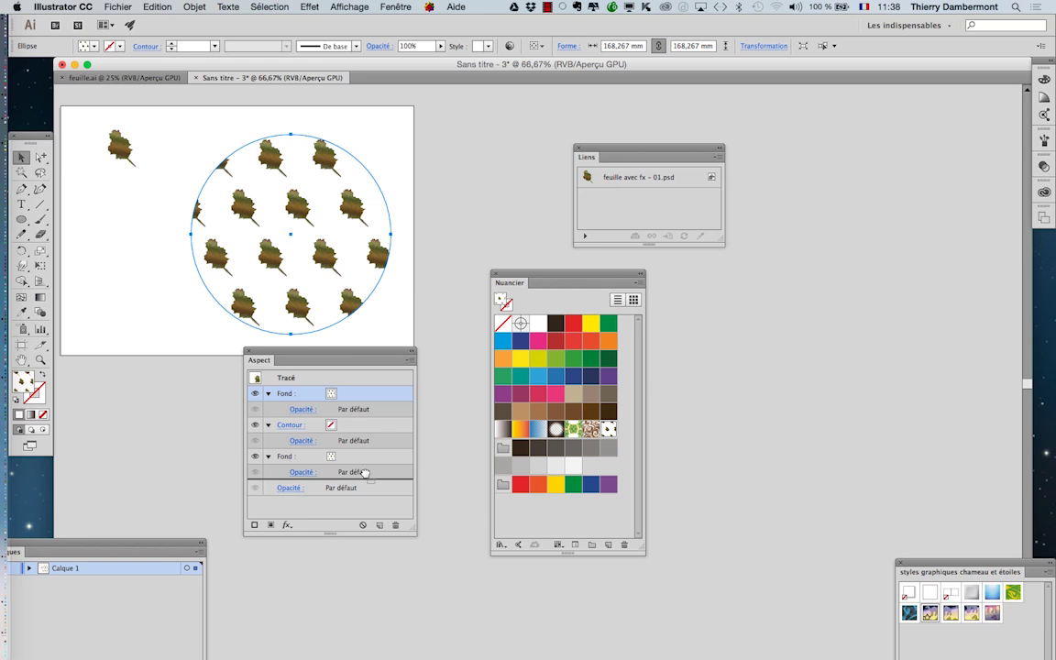
left_click_drag(373, 400, 334, 431)
Step: Set the lower fill to the orange-yellow-red gradient and deselect the circle
left_click(359, 461)
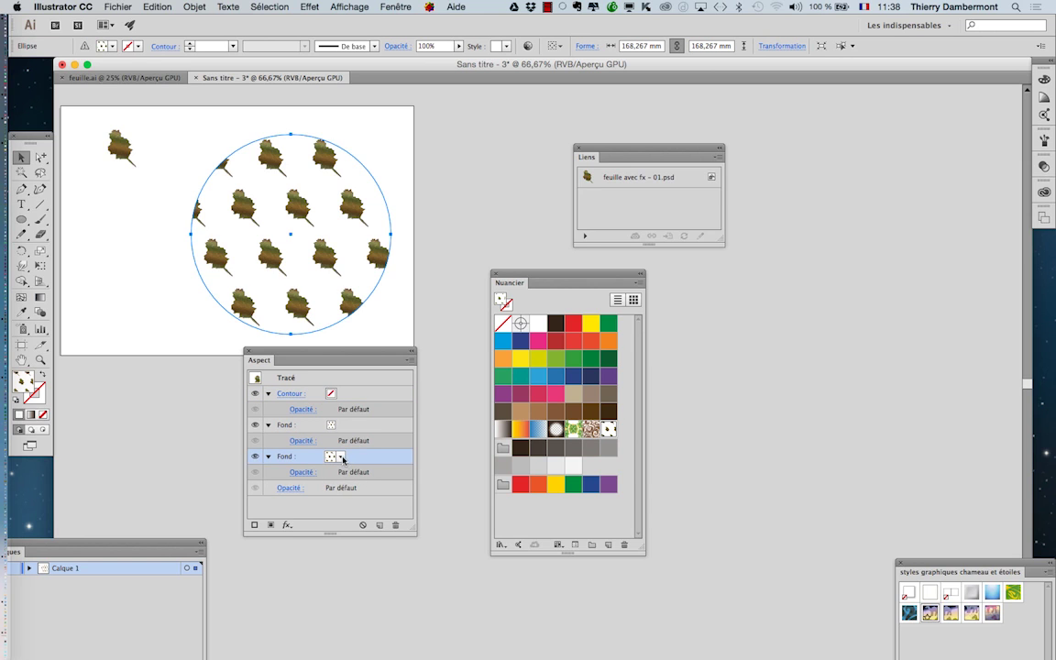
left_click(341, 457)
left_click(216, 506)
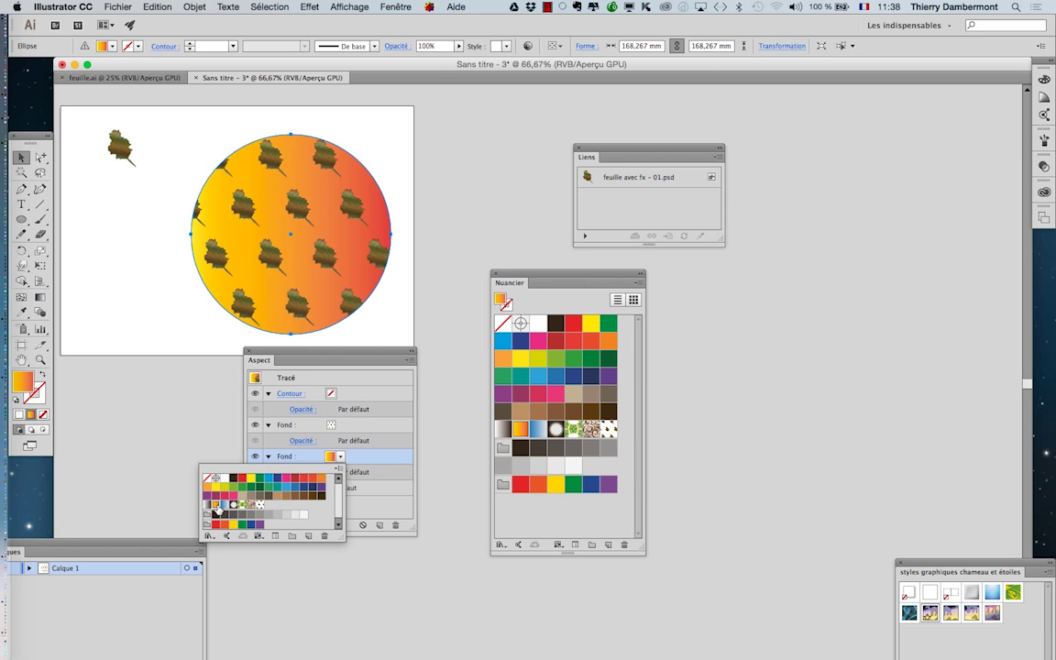
left_click_drag(277, 353, 768, 278)
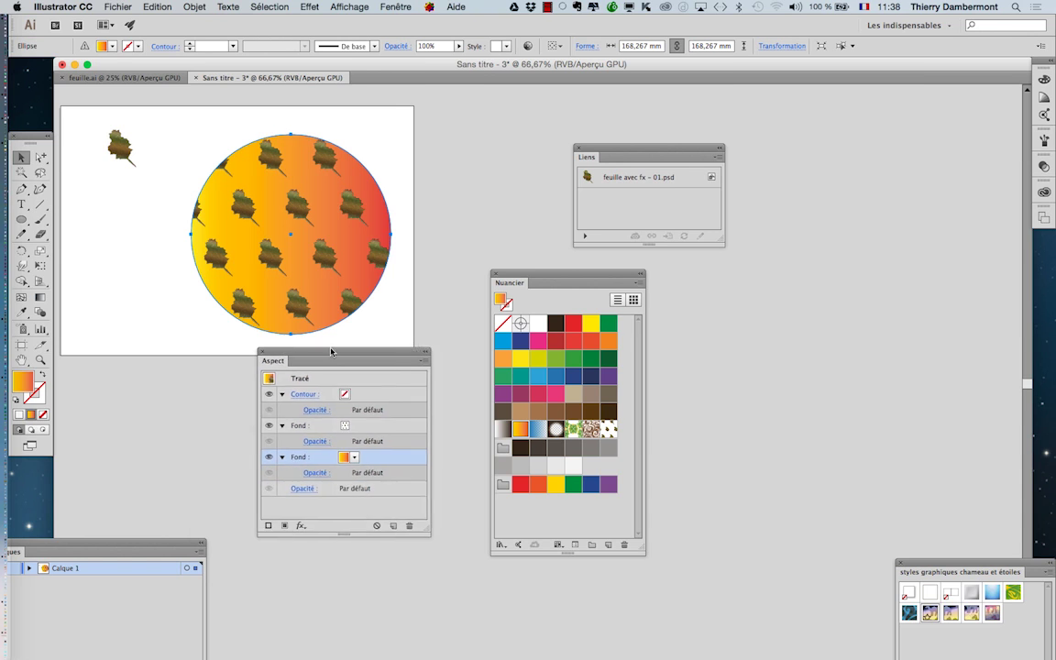
left_click(339, 364)
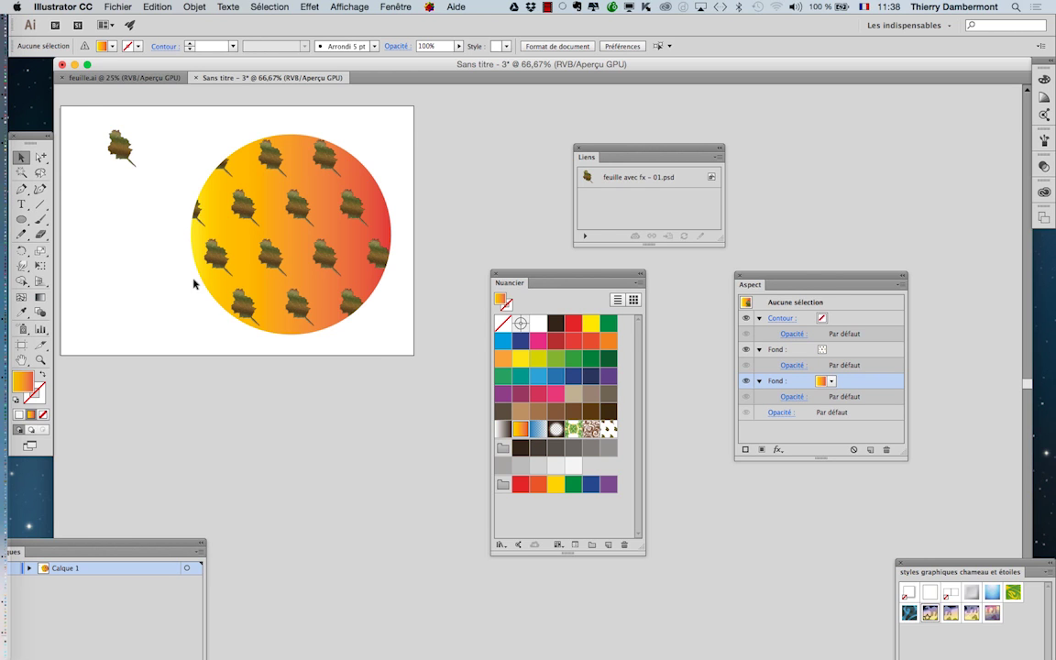
left_click(116, 7)
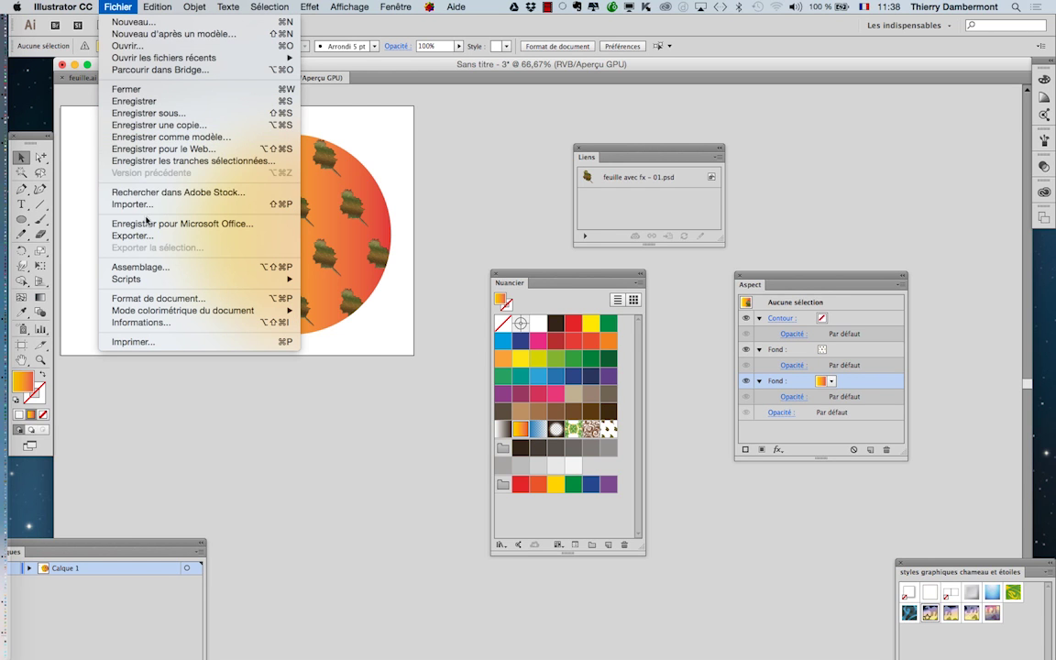
left_click(280, 263)
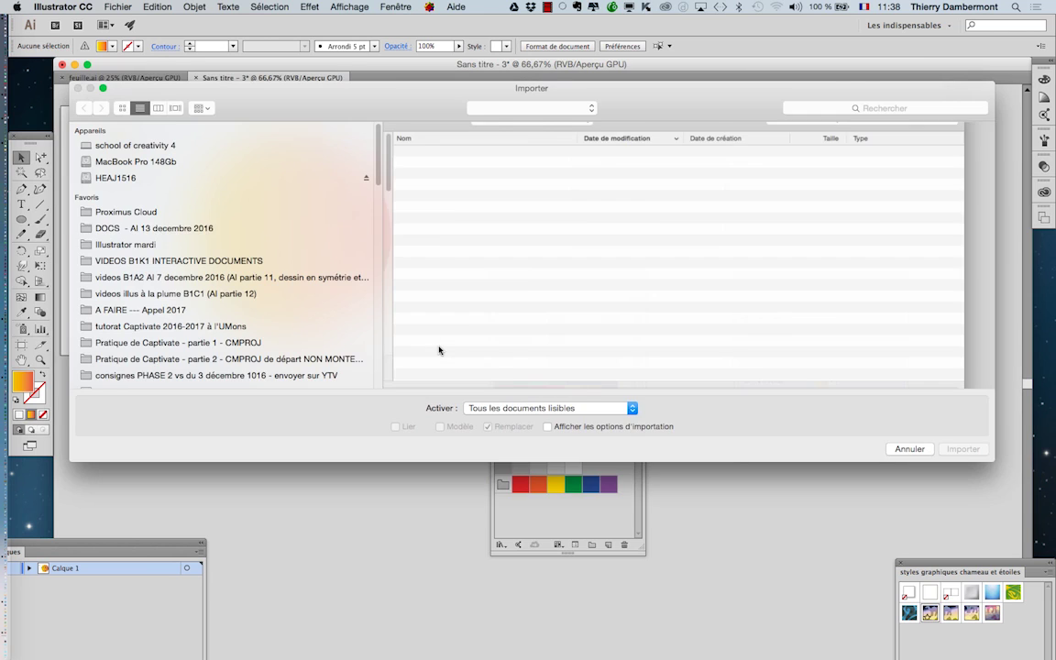
left_click(450, 180)
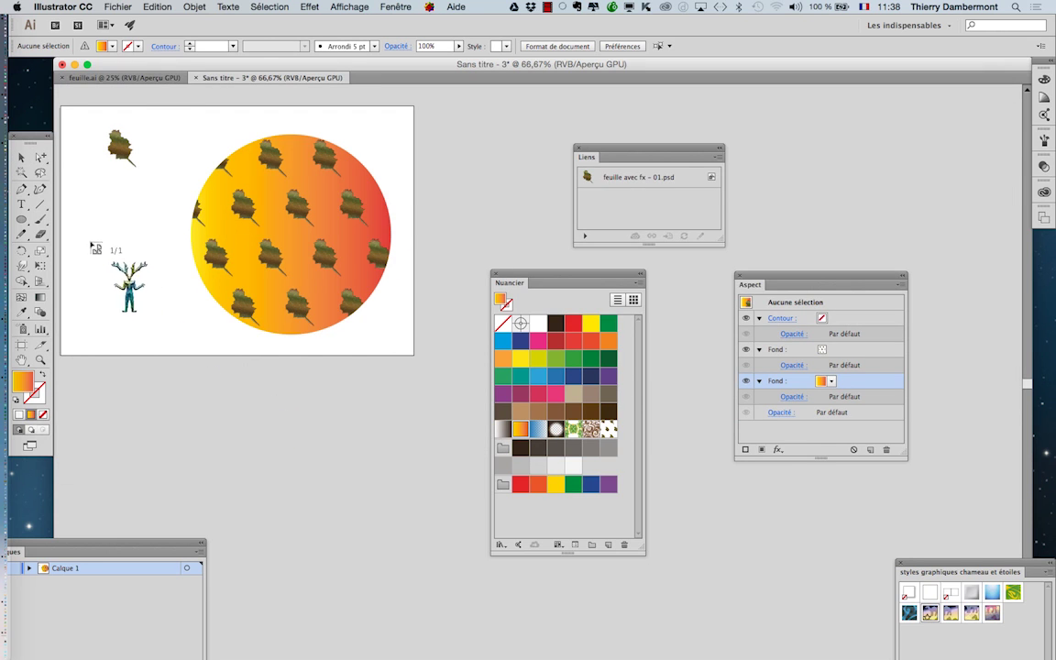
mouse_move(89, 239)
left_mouse_down()
mouse_move(137, 293)
mouse_move(136, 309)
left_mouse_up()
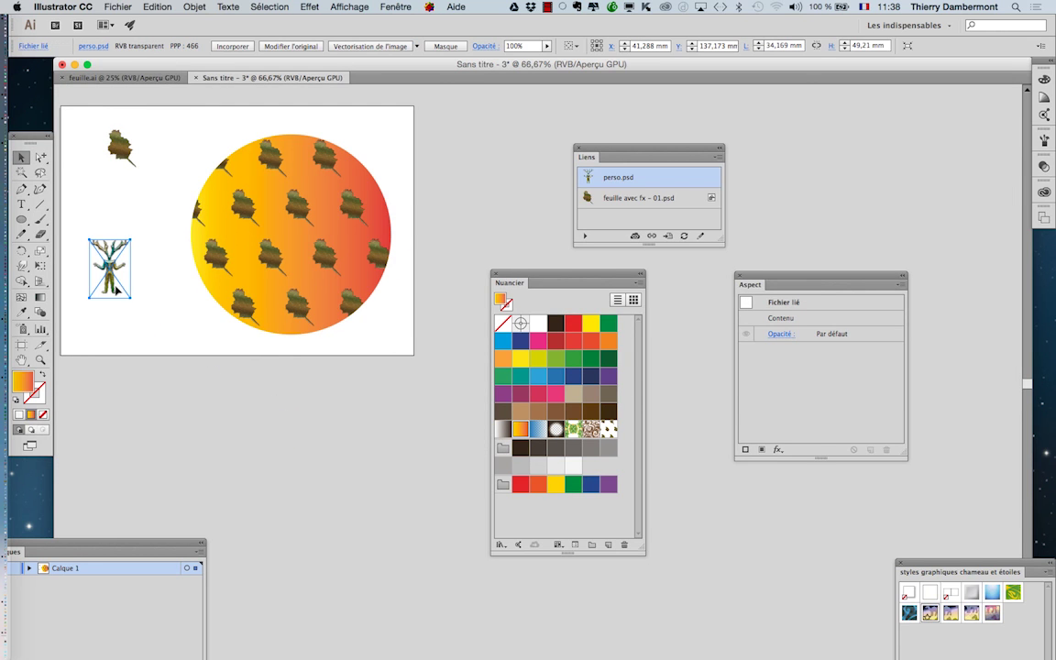
scroll(106, 263, "up", 1)
scroll(107, 262, "up", 1)
scroll(120, 283, "up", 1)
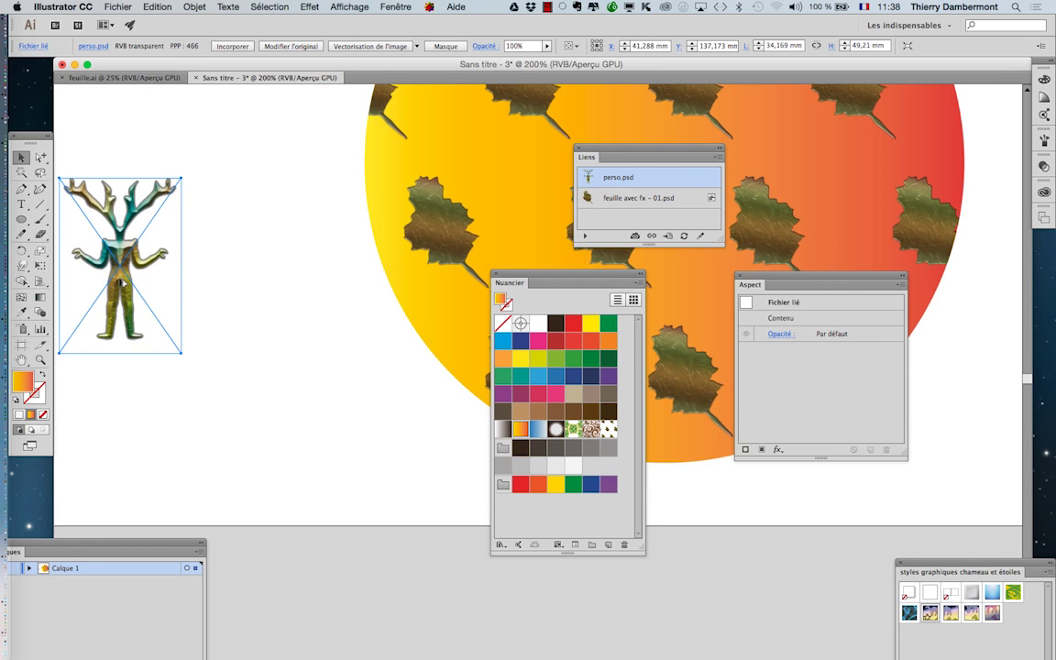
left_click_drag(122, 284, 261, 360)
key("Delete")
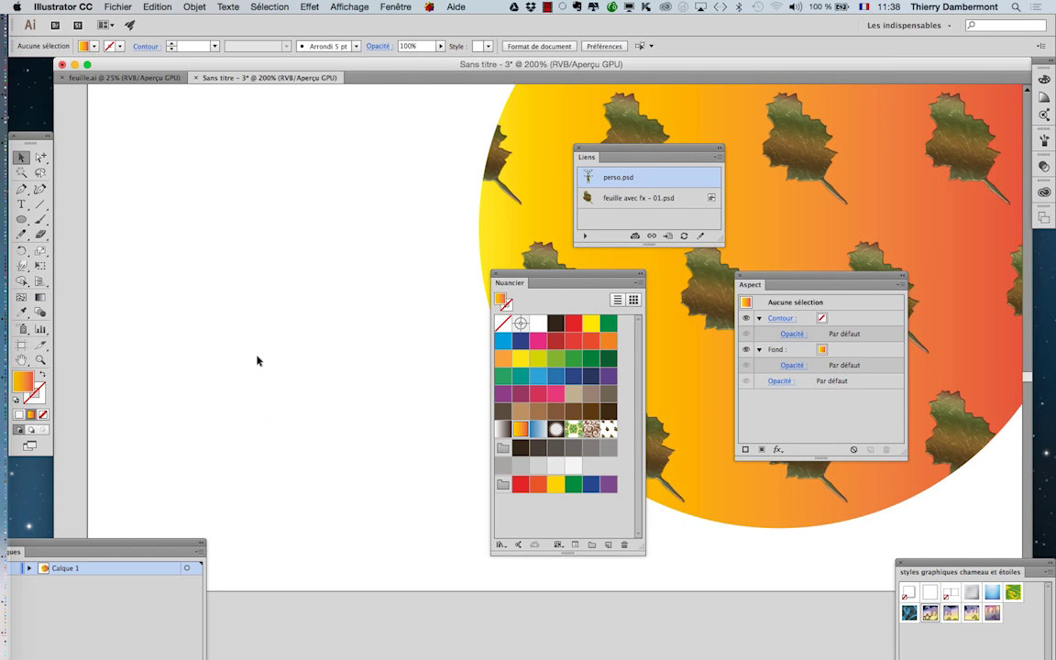
Step: Import 'doc PS avec import perso AI - 03.psd' embedded, placed small beside the circle
left_click(110, 6)
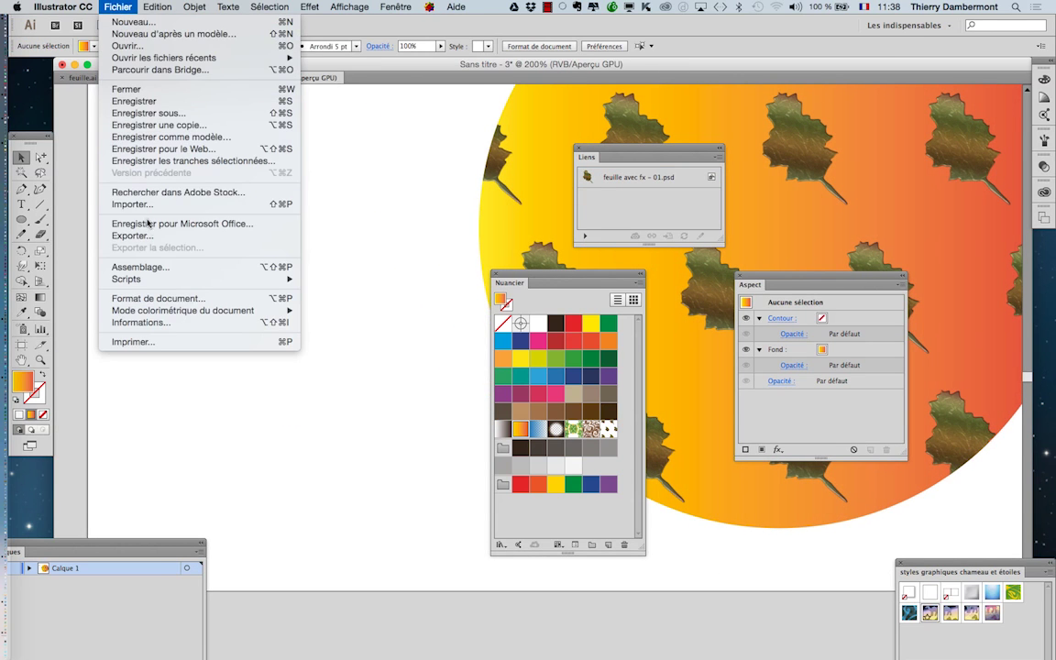
left_click(266, 203)
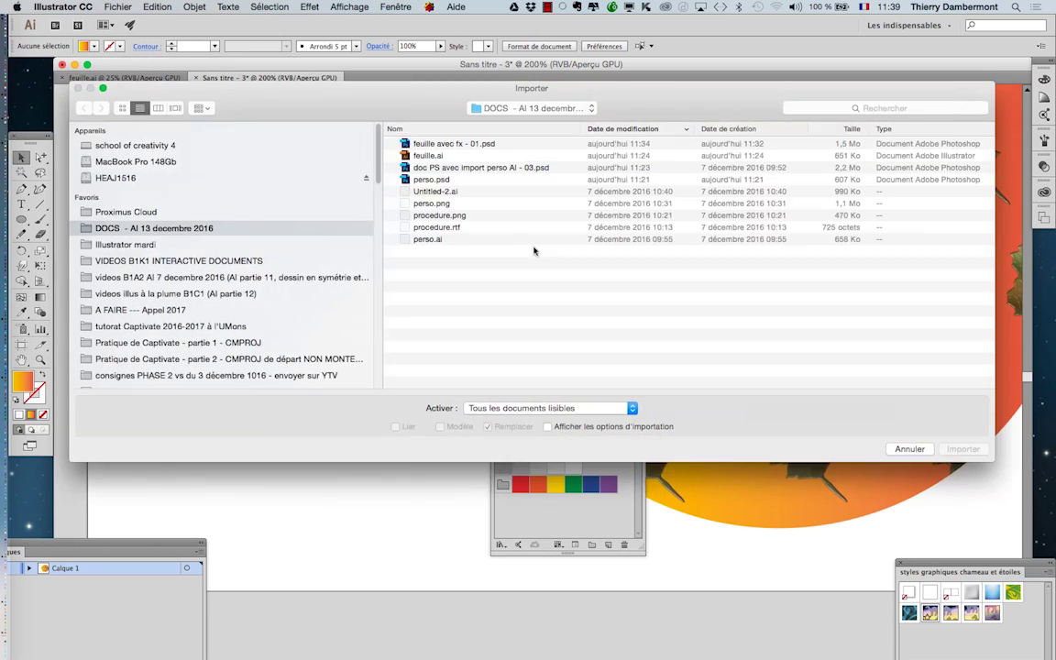
left_click(426, 168)
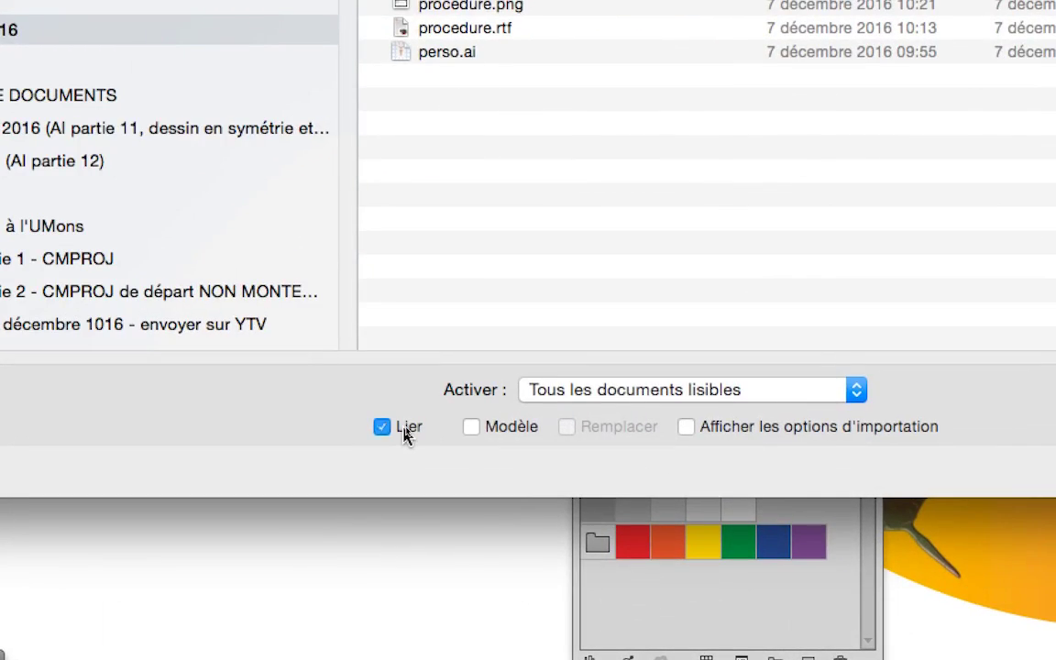
left_click(404, 435)
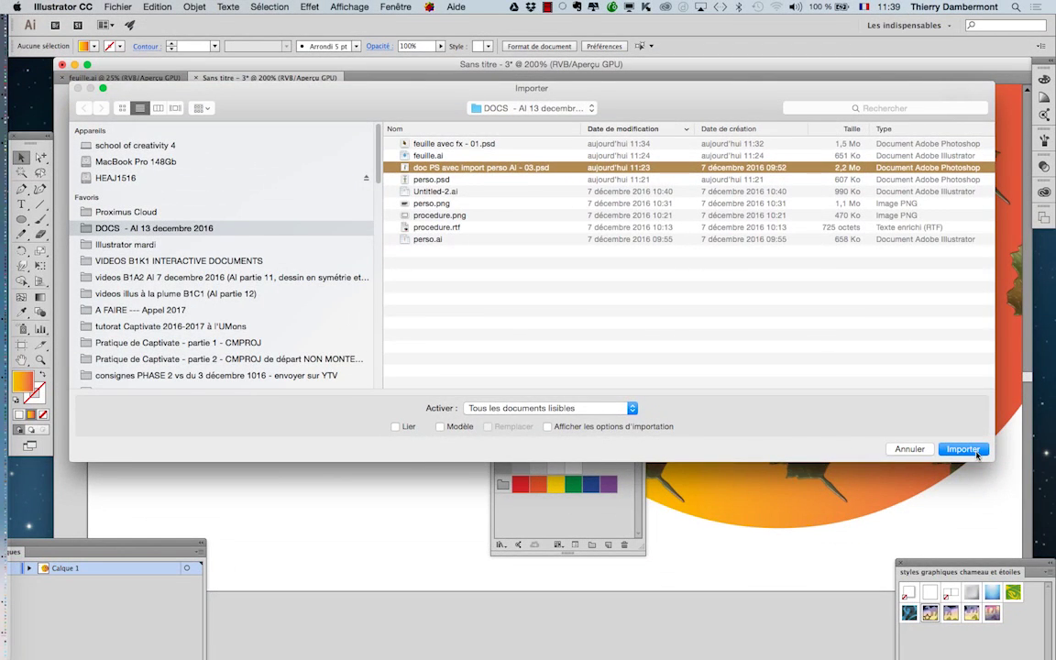
left_click(976, 452)
left_click_drag(197, 221, 312, 335)
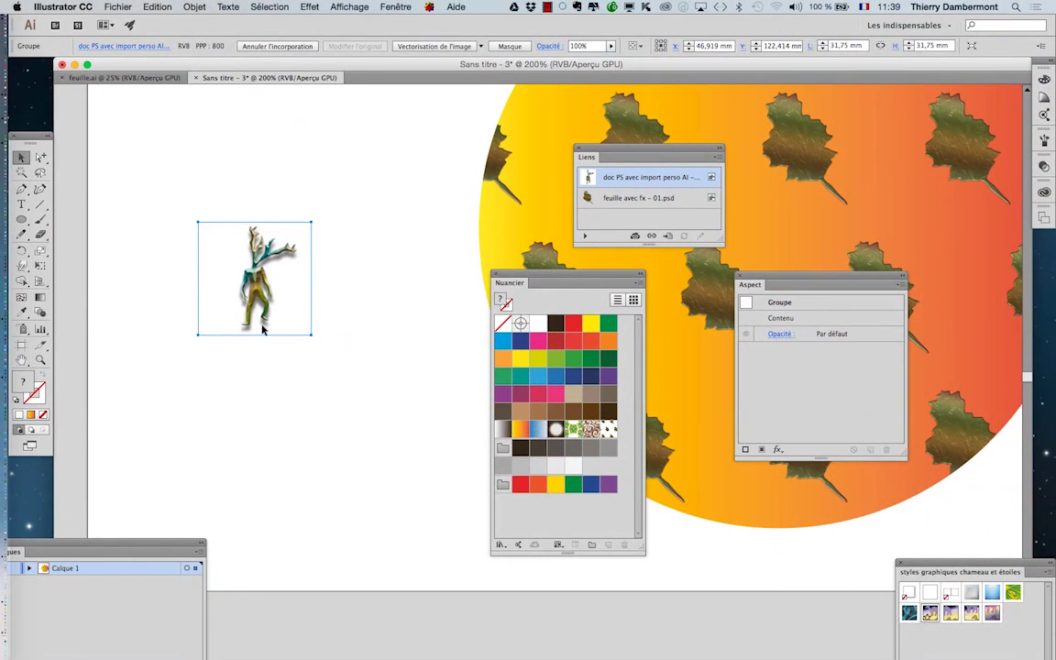
left_click(327, 351)
Step: Make the character image a pattern swatch and try it as a new circle fill
left_click_drag(323, 334, 299, 300)
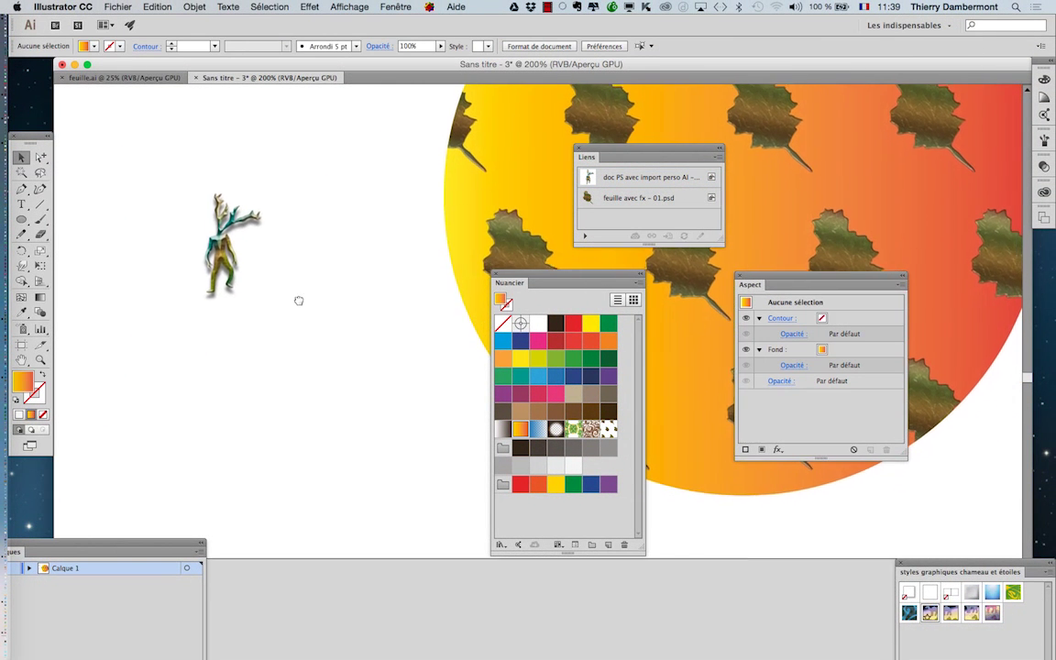
mouse_move(209, 249)
left_mouse_down()
mouse_move(552, 468)
mouse_move(590, 466)
left_mouse_up()
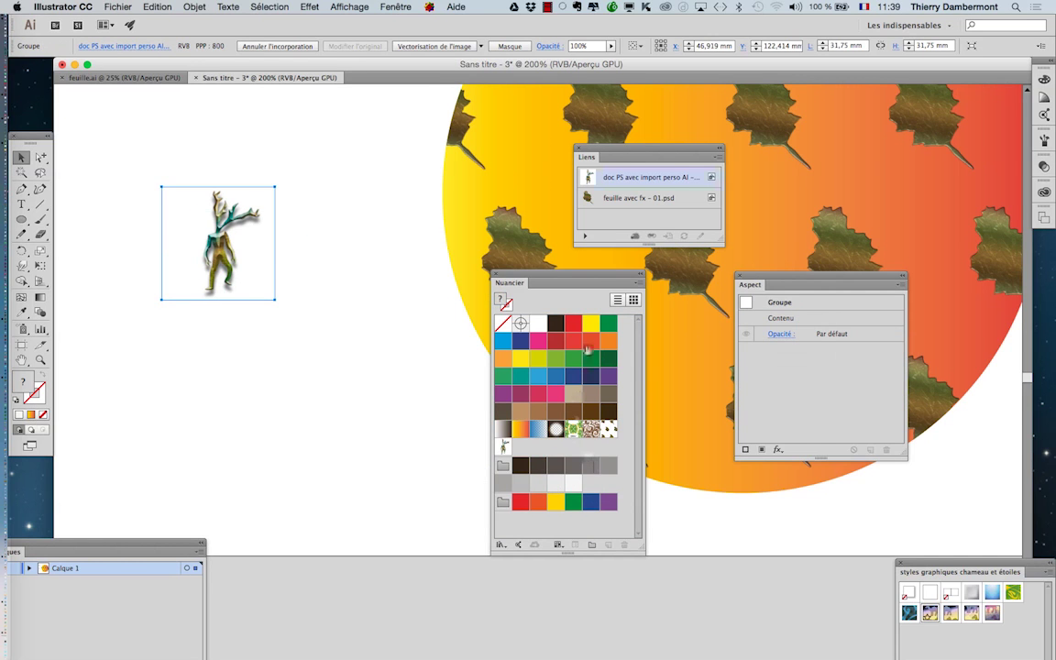
left_click(487, 173)
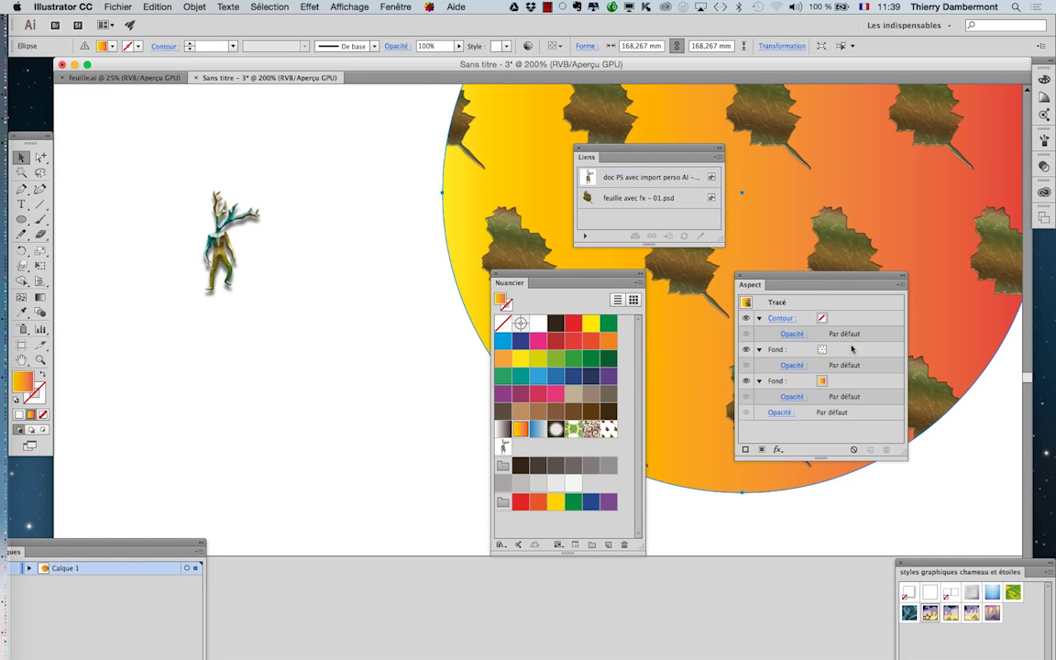
left_click(901, 287)
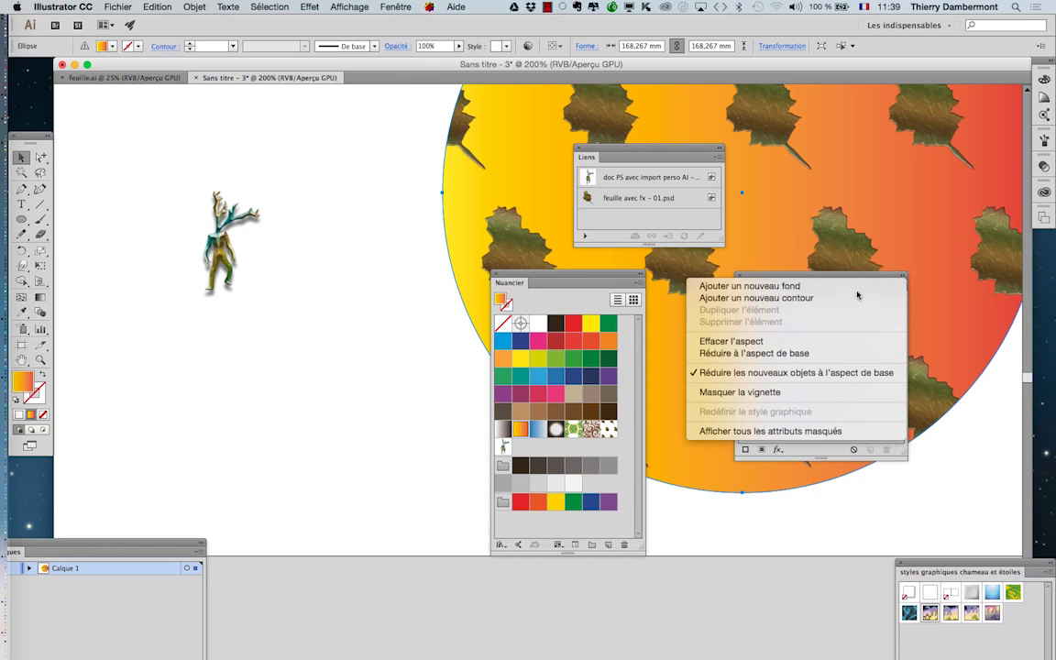
left_click(847, 294)
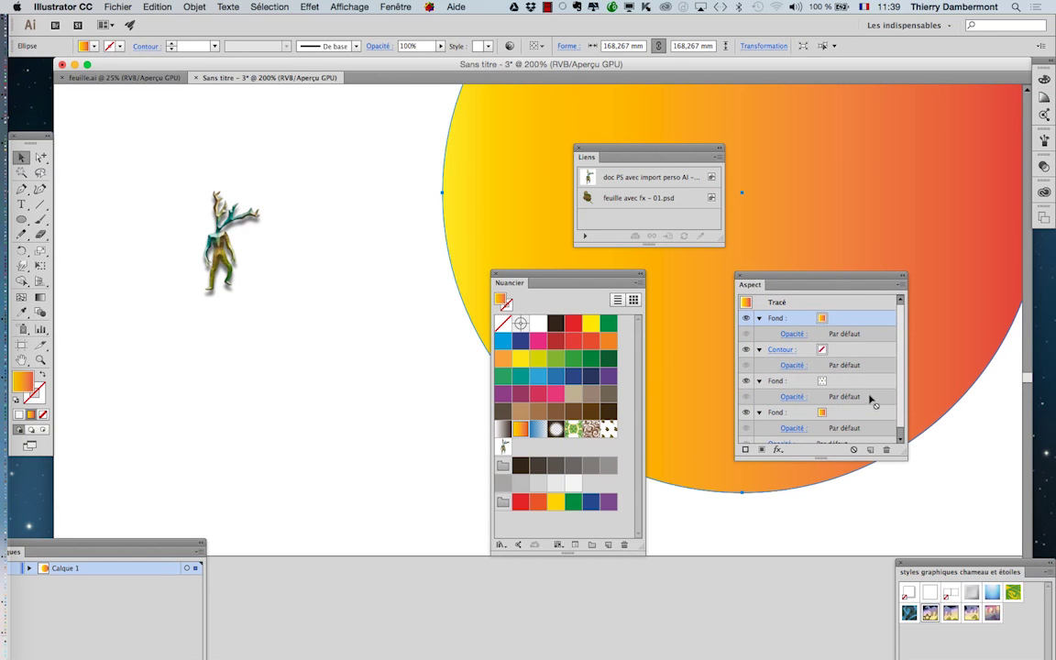
left_click_drag(872, 318, 864, 392)
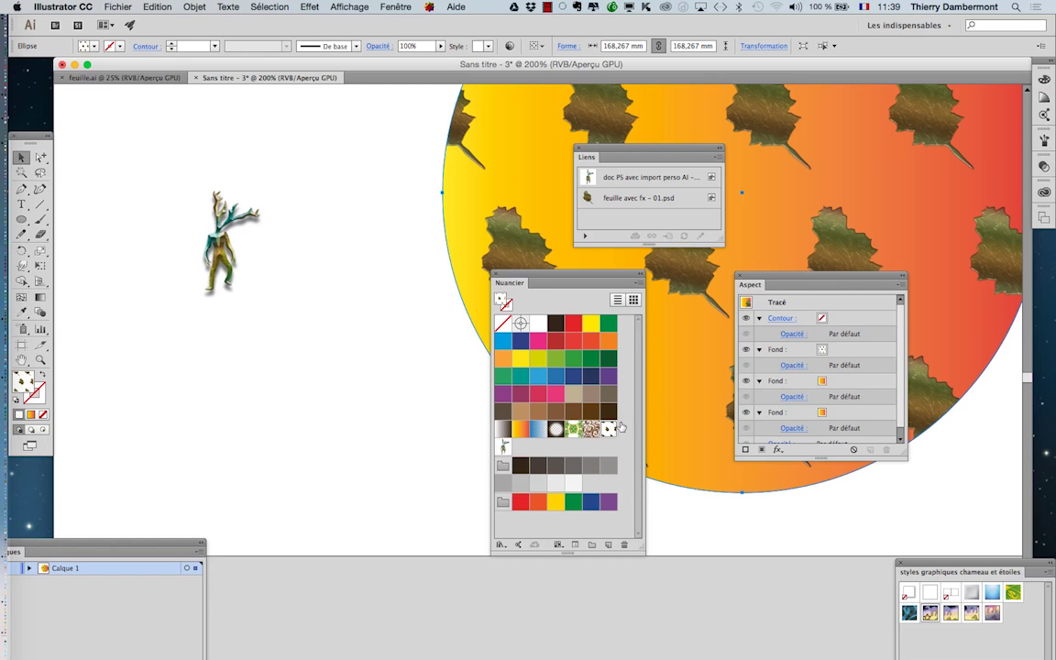
left_click(503, 448)
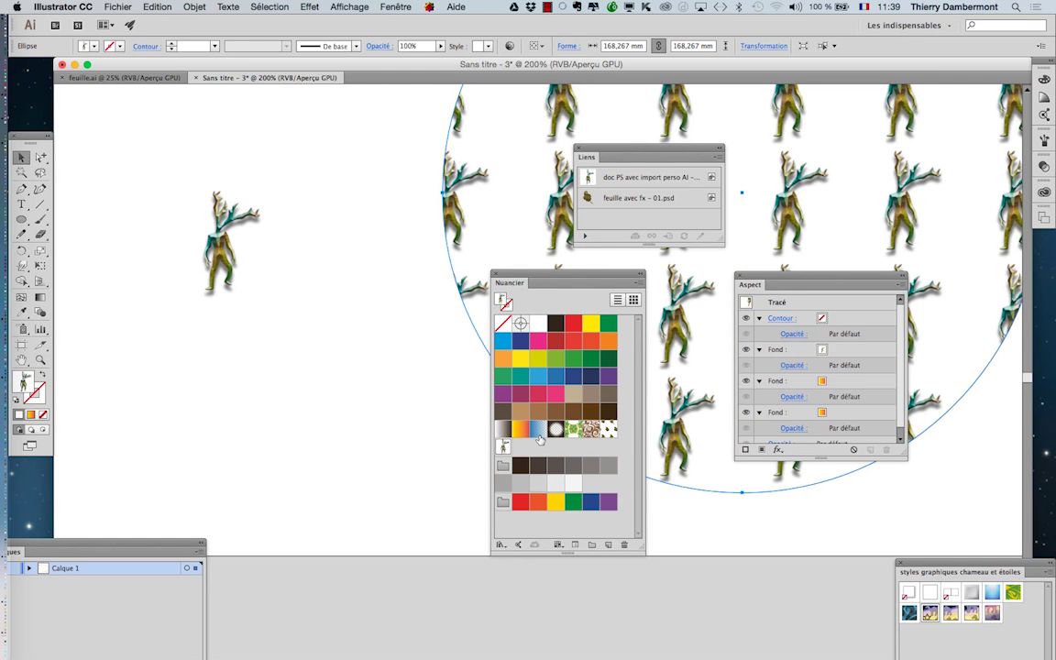
Step: Undo the character fill test and delete the placed character image
left_click_drag(533, 277, 271, 325)
scroll(627, 396, "down", 1)
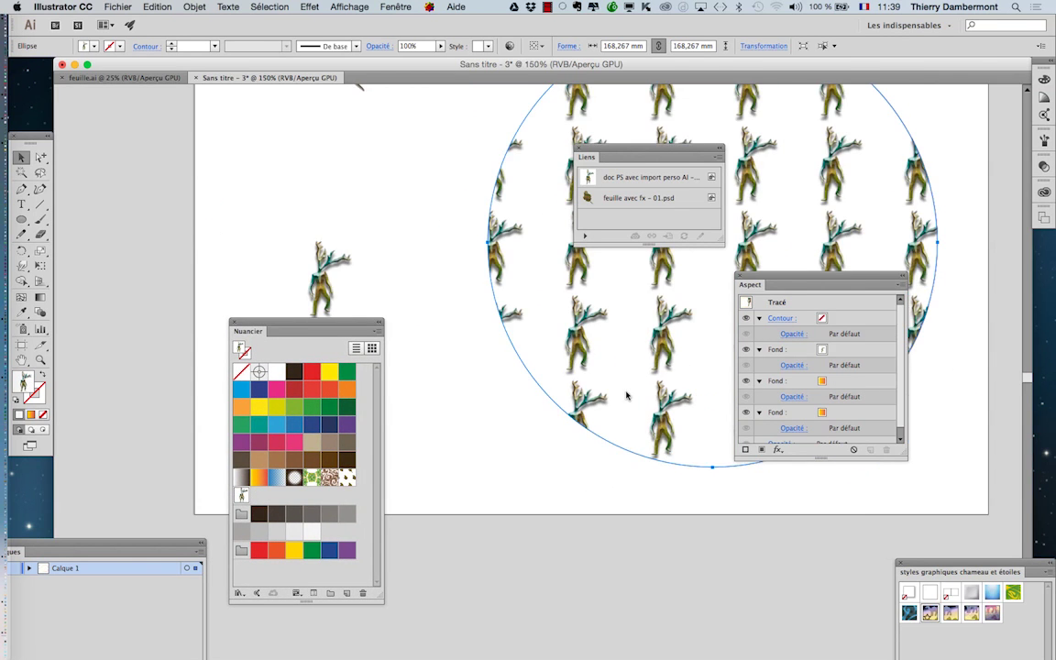
scroll(627, 396, "down", 1)
scroll(623, 395, "down", 1)
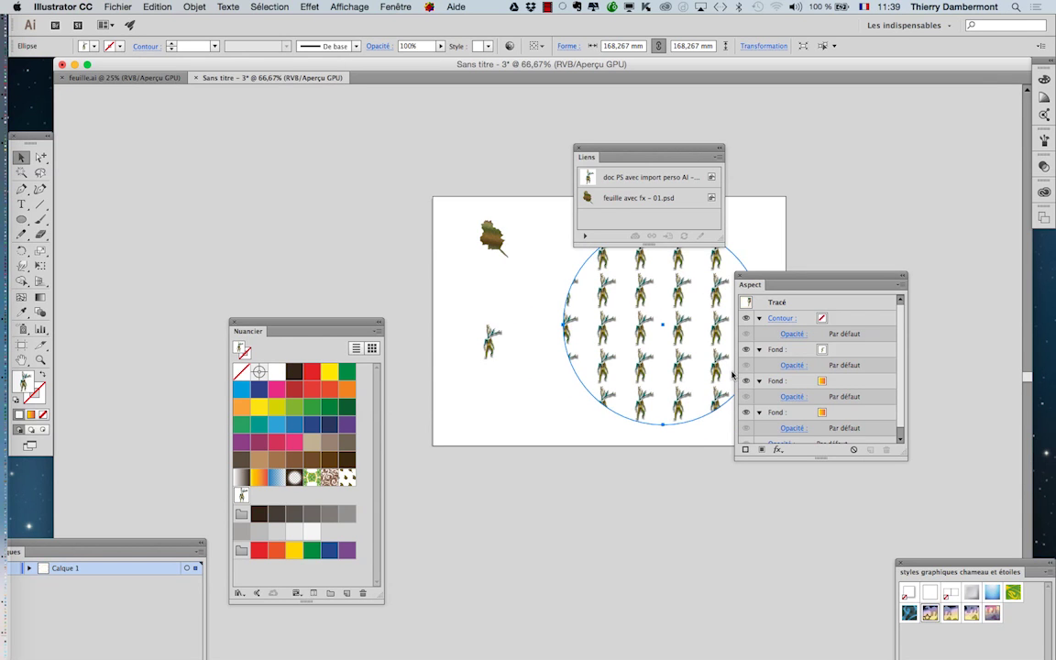
key("cmd+z")
left_click(491, 345)
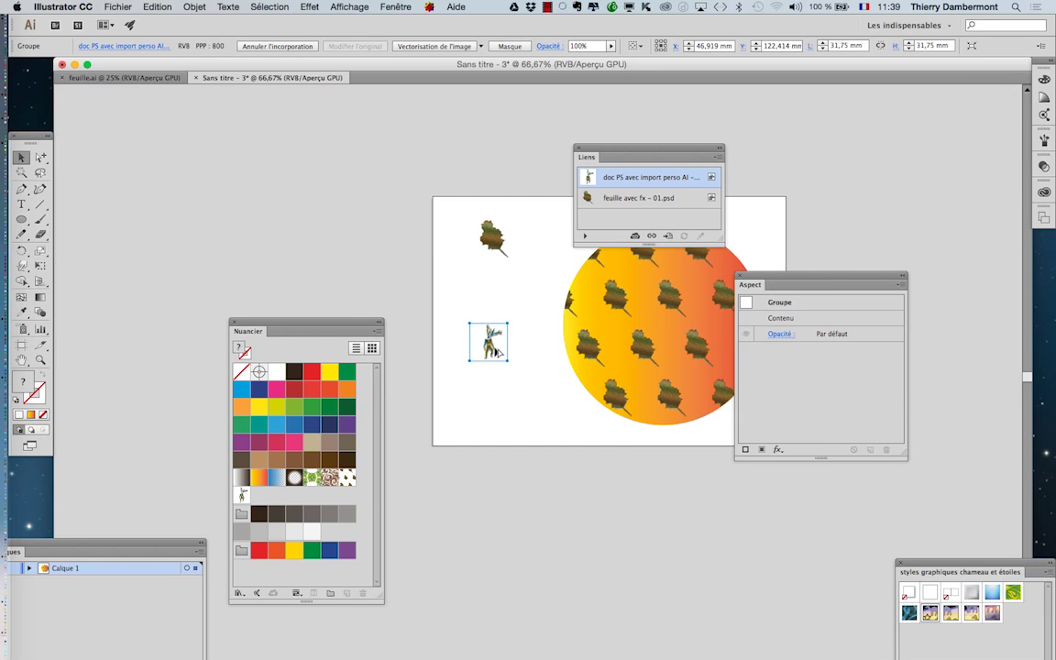
scroll(497, 351, "up", 3)
key("Delete")
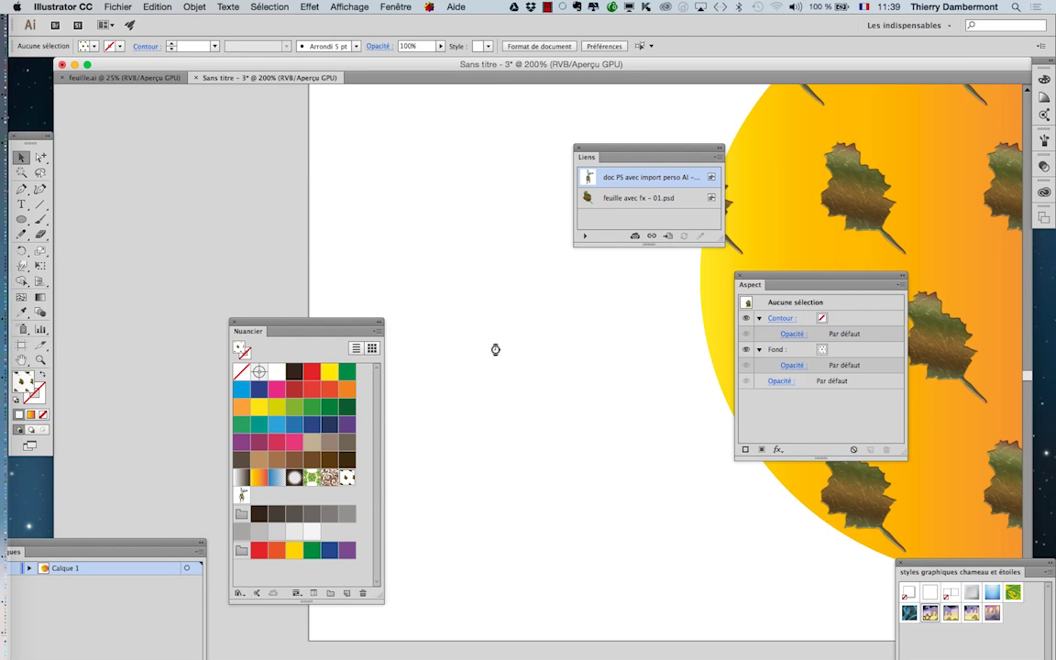
key("super+Tab")
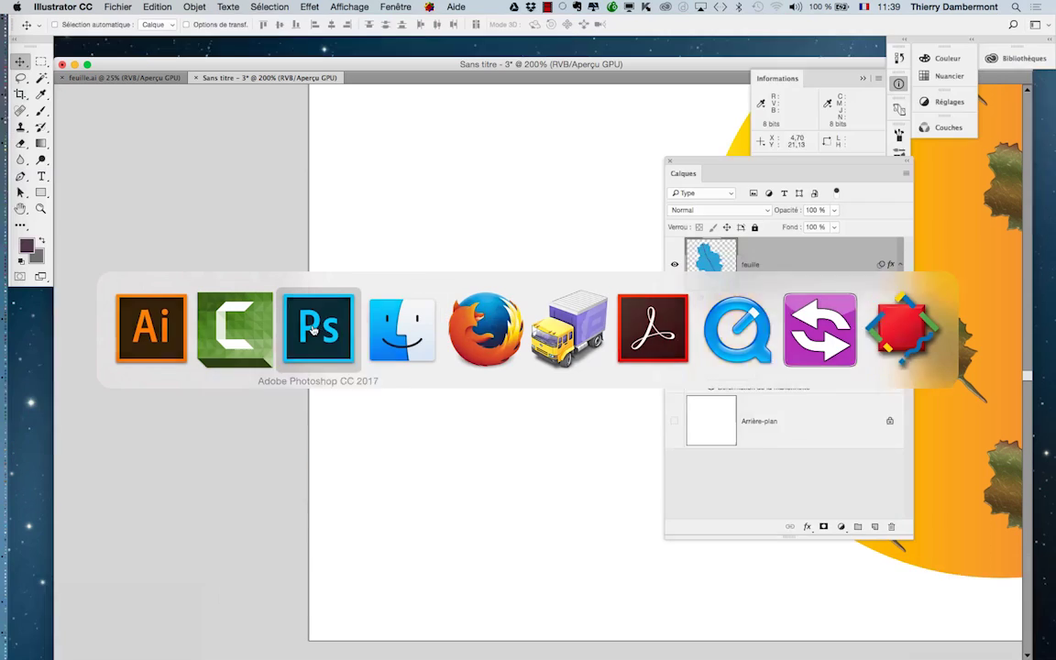
Step: Open 'doc PS avec import perso AI - 03.psd' in Photoshop and hide its Background layer
left_click(318, 328)
left_click(123, 6)
left_click(142, 34)
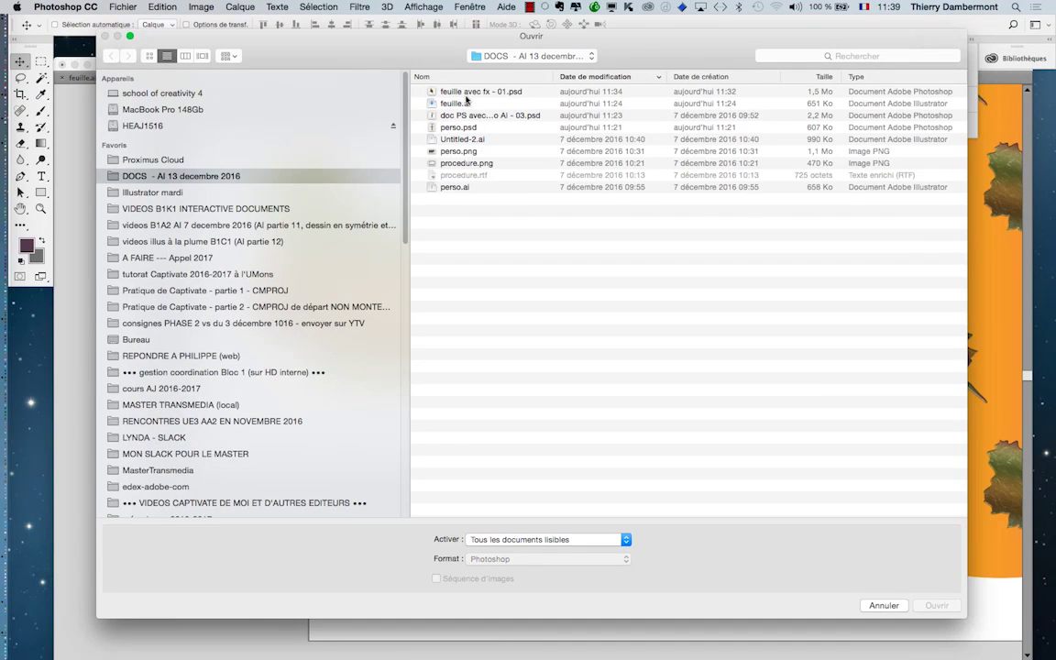
left_click(465, 94)
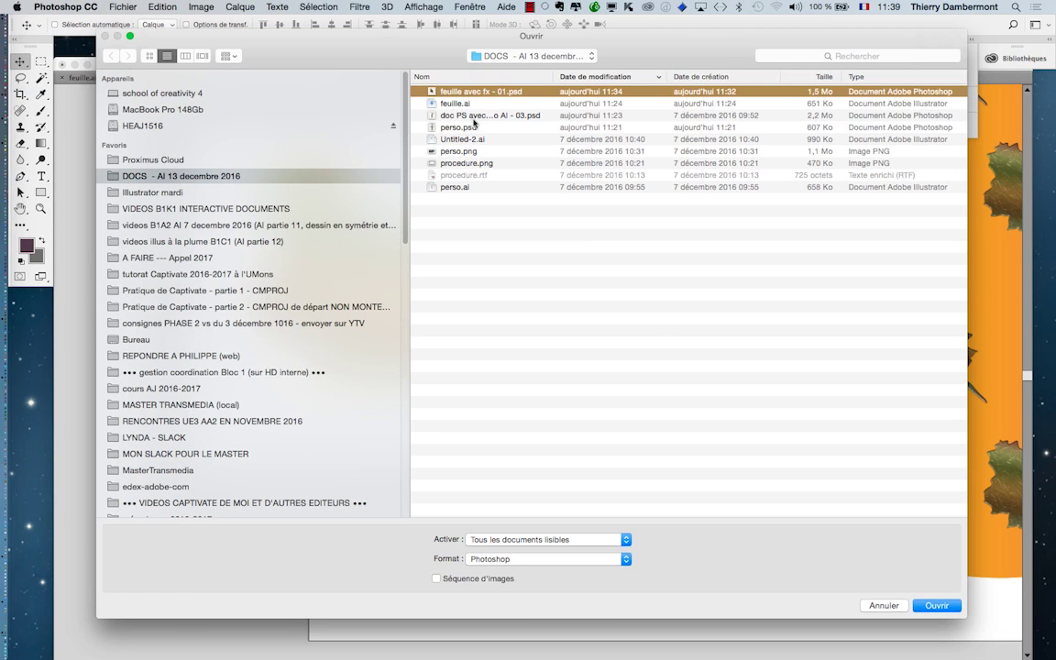
left_click(481, 116)
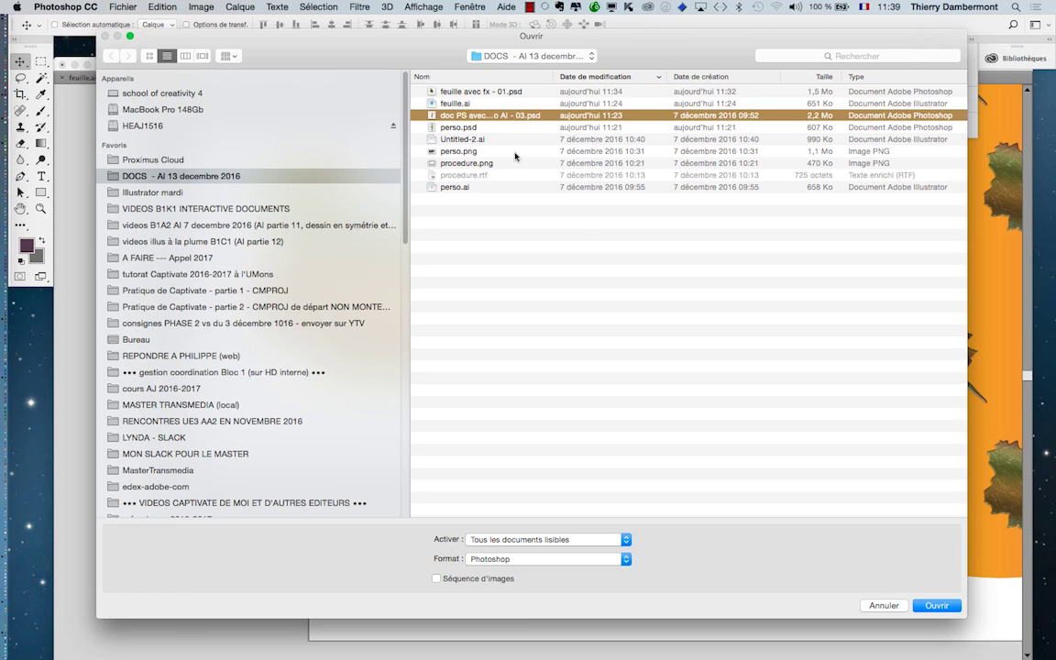
left_click(938, 607)
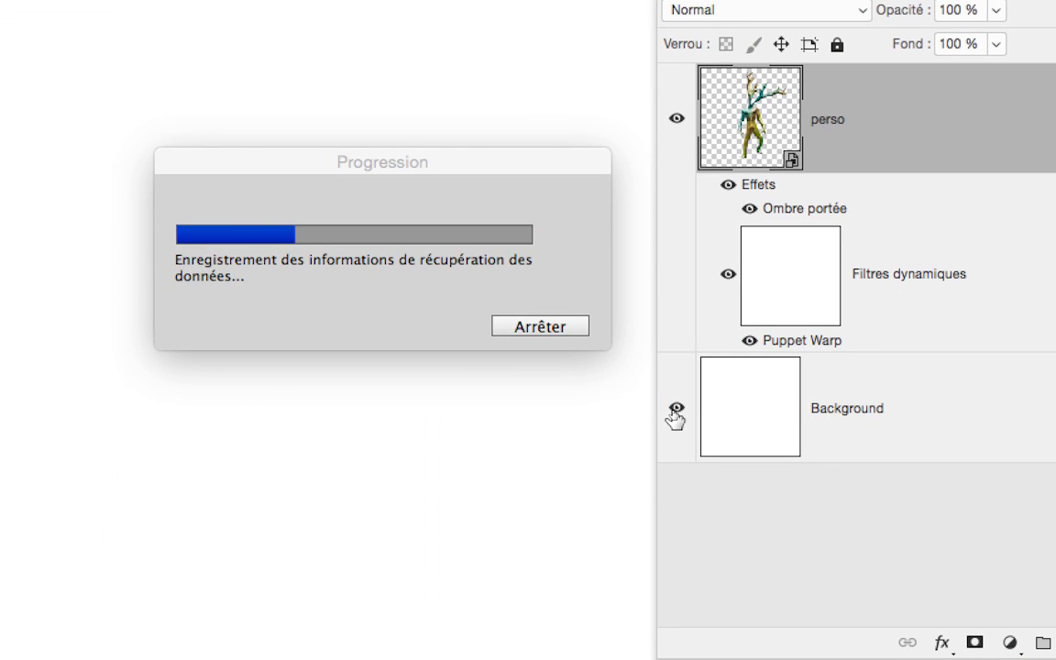
left_click(675, 409)
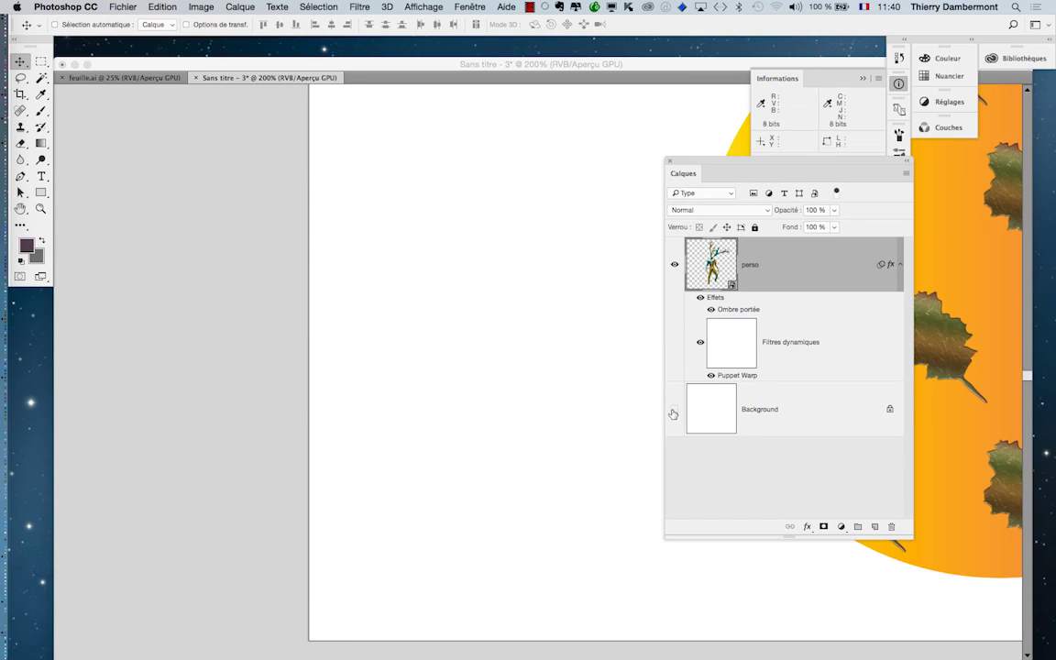
Step: Save the character document with its Background hidden and return to Illustrator
left_click(598, 361)
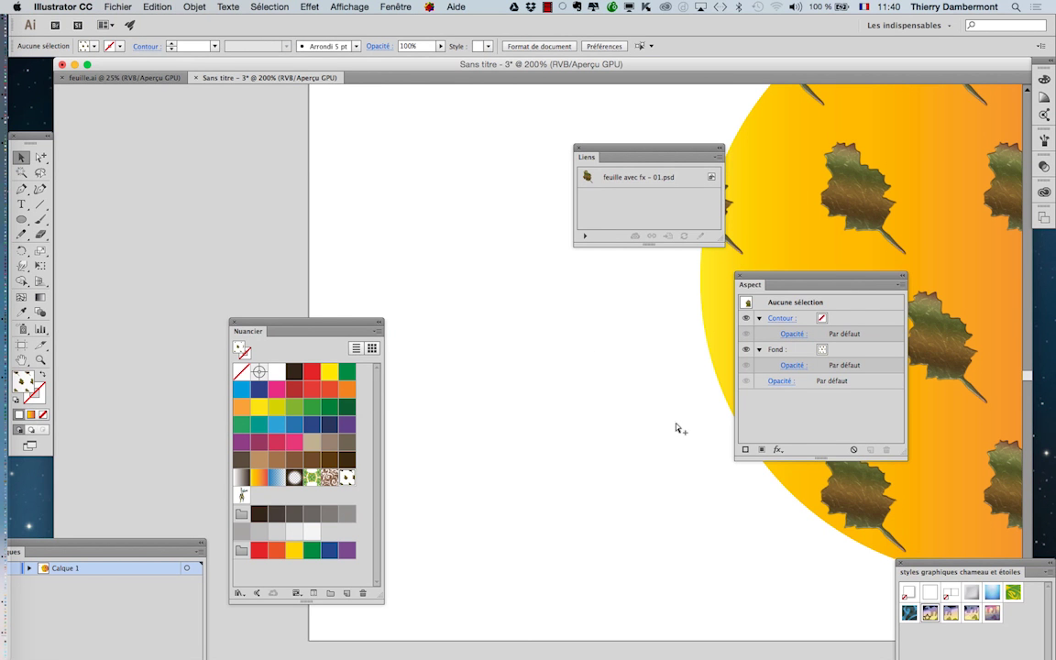
key("super+Tab")
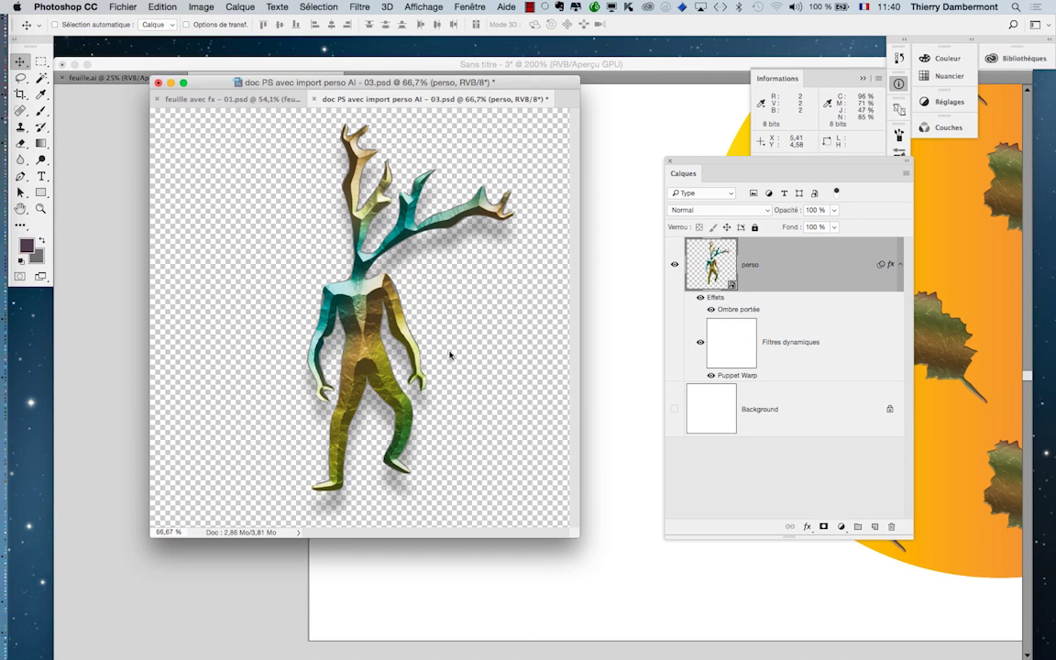
key("alt+super+h")
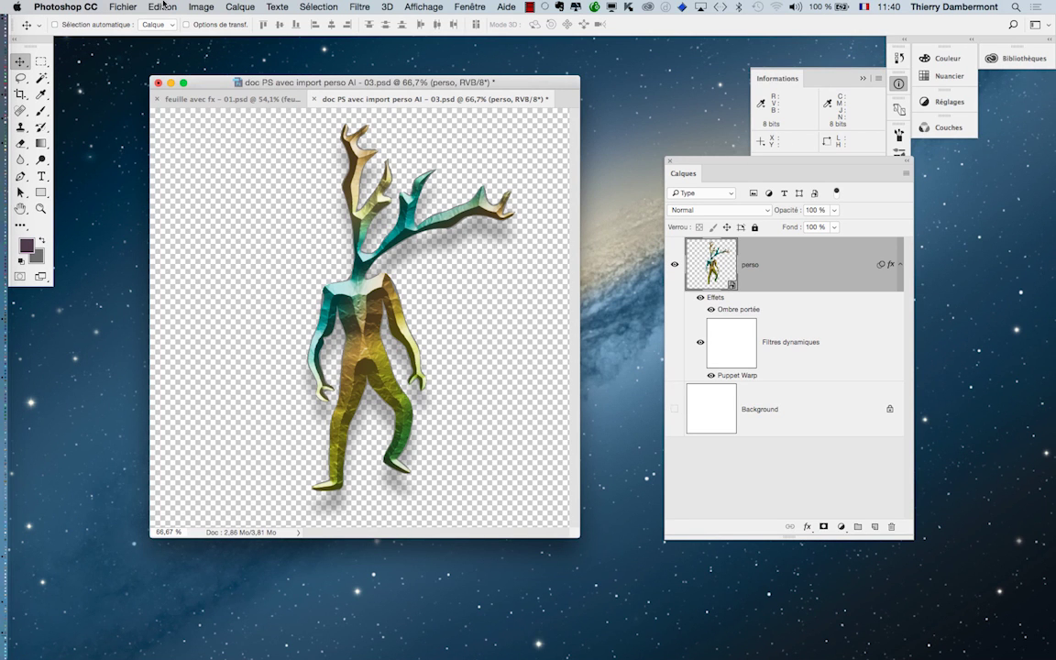
left_click(123, 6)
left_click(169, 115)
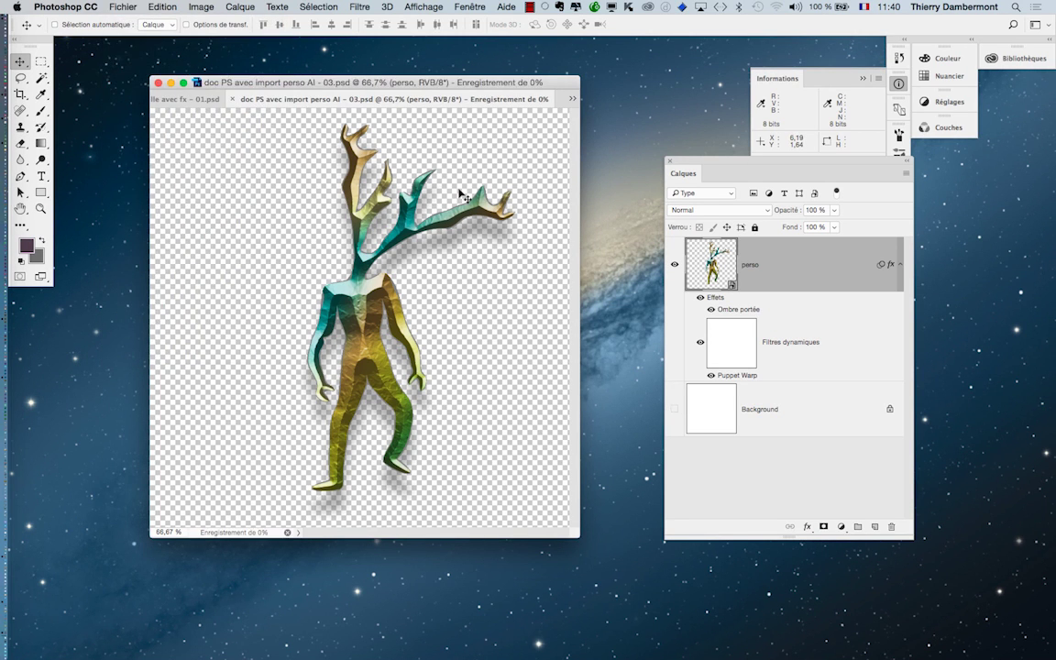
key("super+Tab")
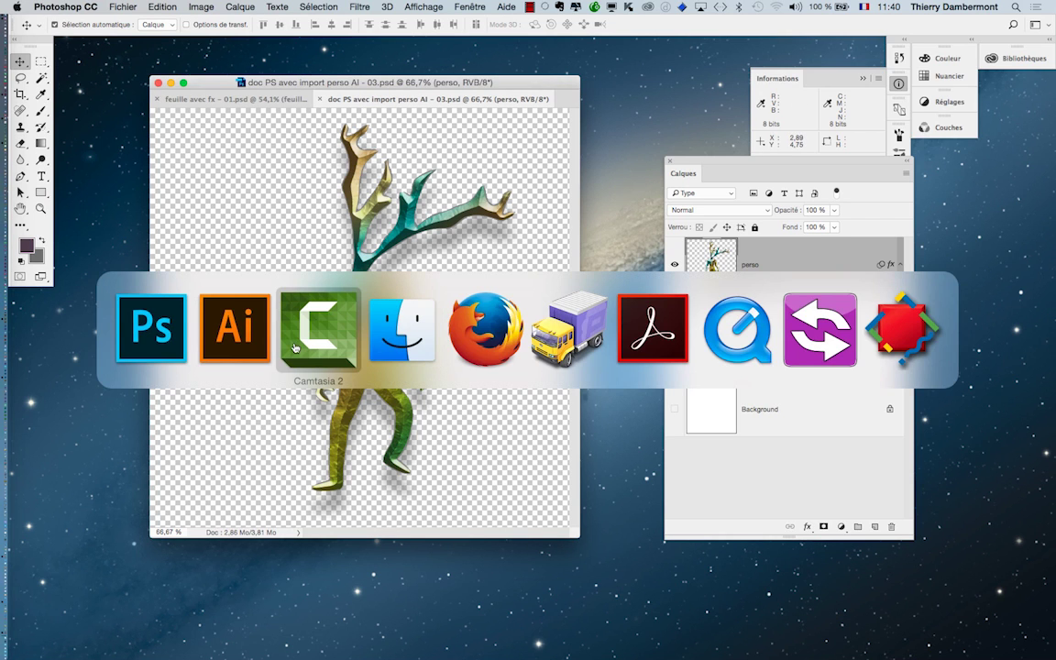
key("super+Tab")
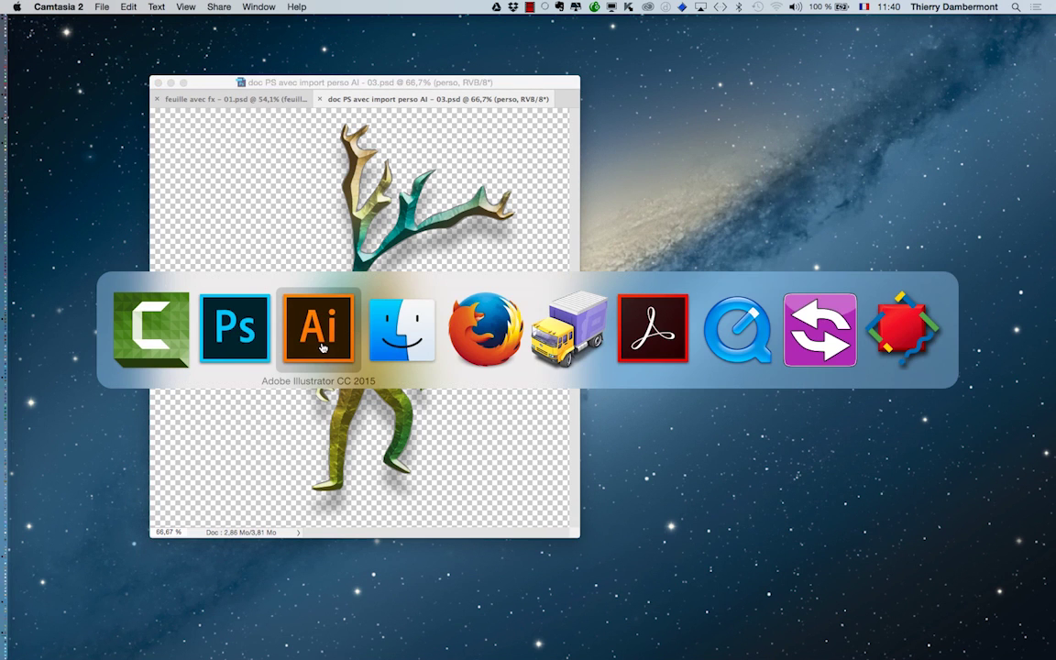
Step: Re-import the updated character PSD as a small figure beside the circle
left_click(289, 349)
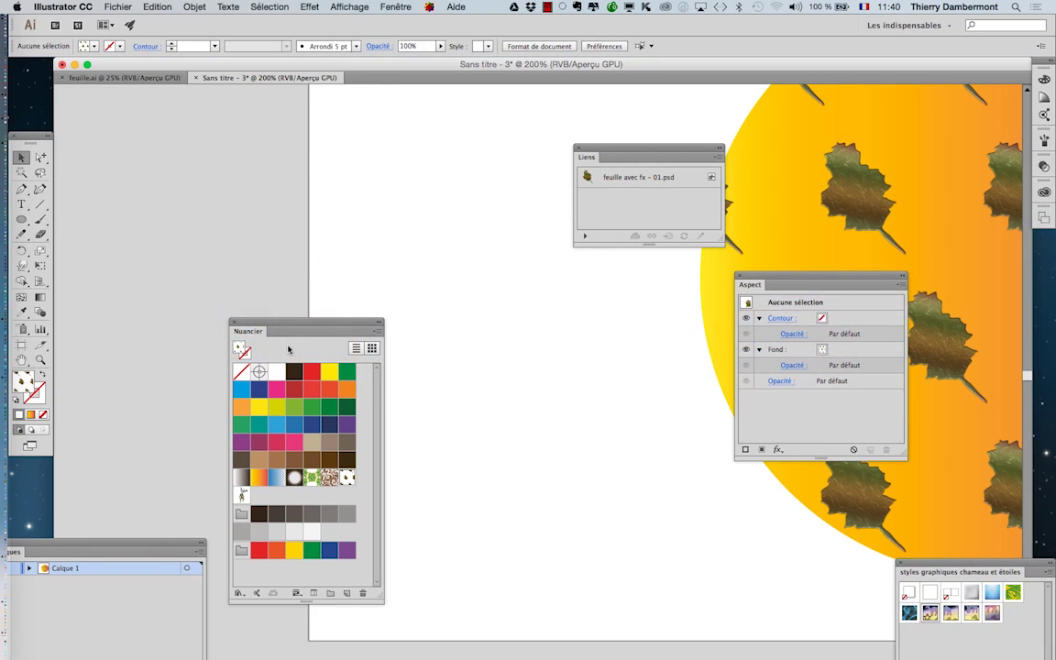
left_click_drag(326, 323, 151, 338)
scroll(331, 380, "down", 1)
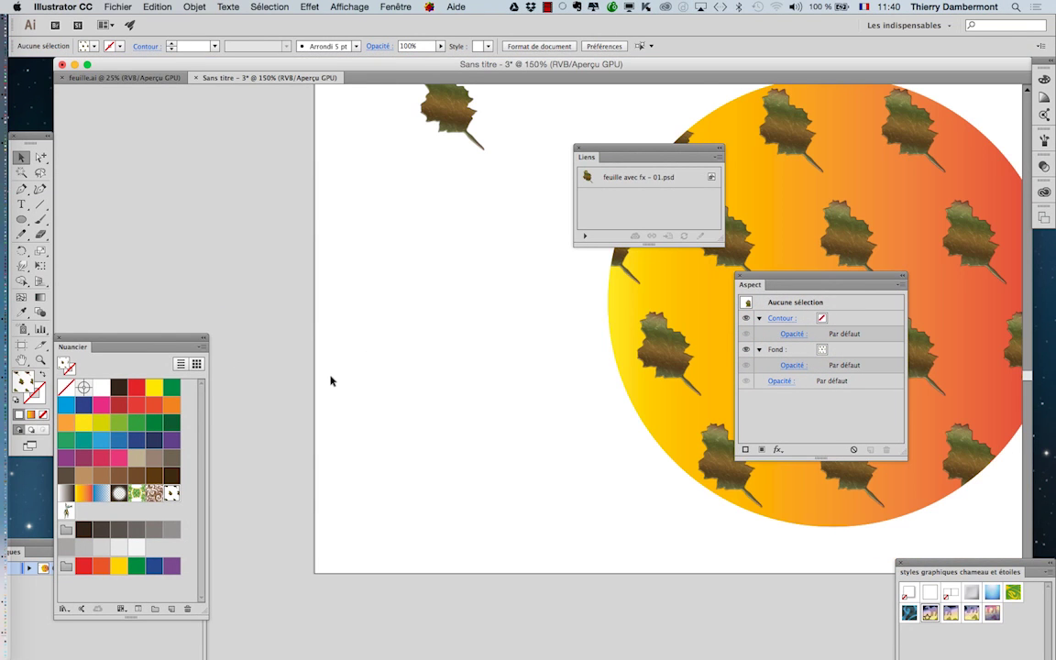
left_click(118, 7)
left_click(137, 200)
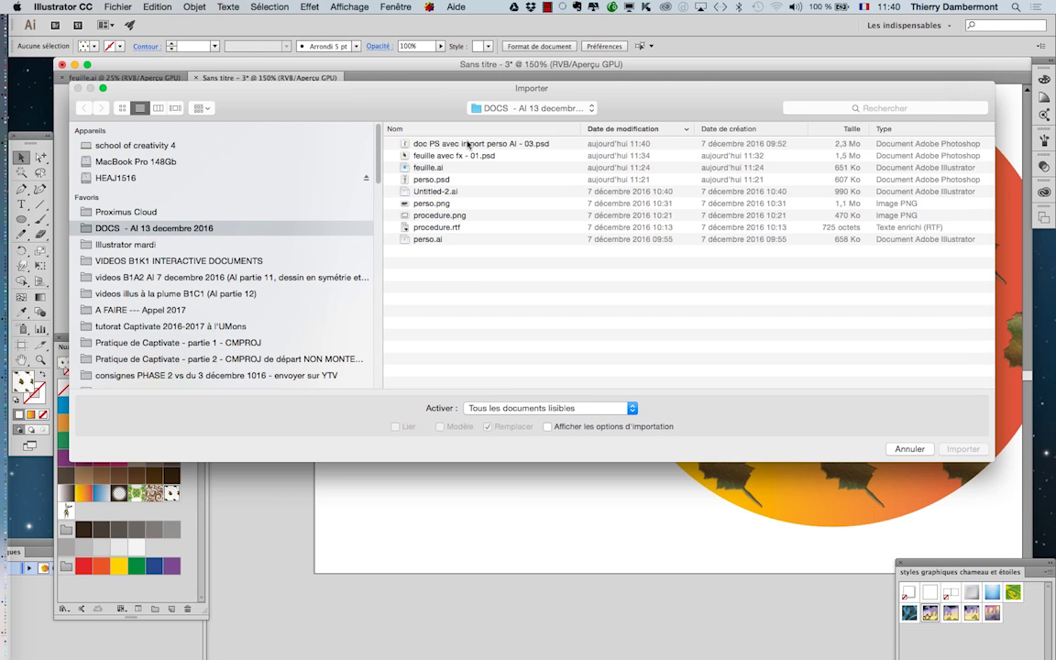
left_click(464, 143)
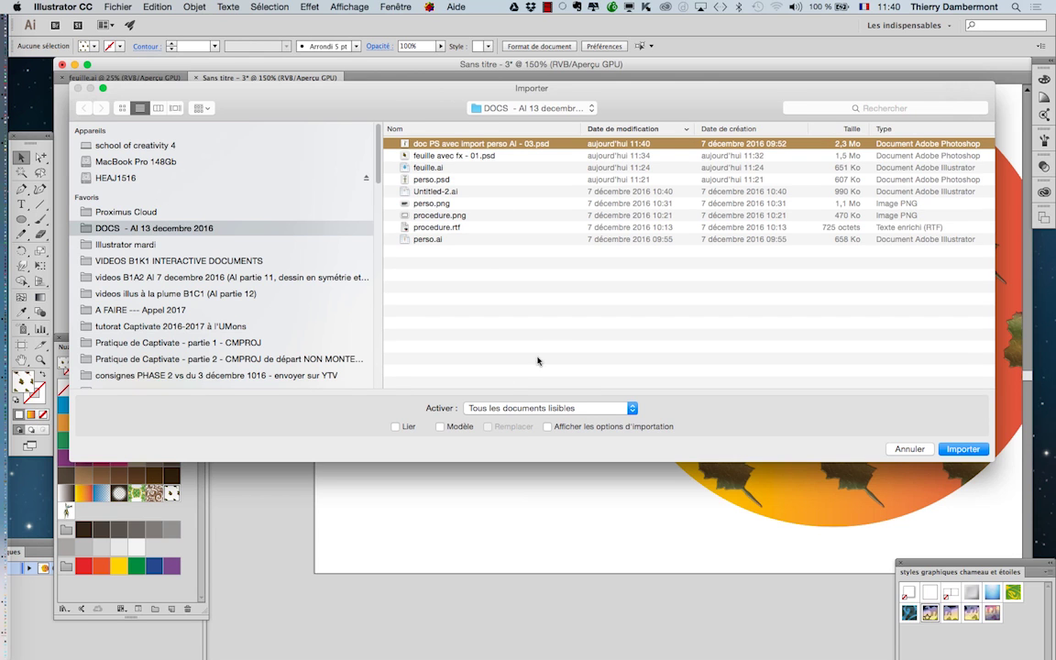
key("Return")
left_click_drag(352, 261, 445, 386)
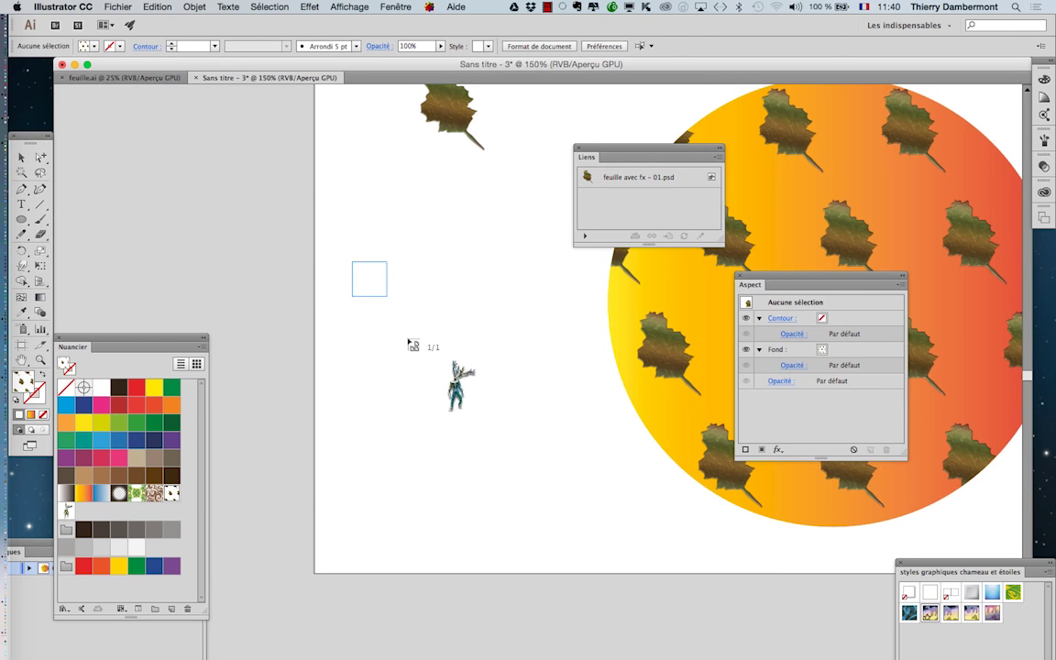
Step: Turn Afficher le damier de transparence on and off to check the transparent background
left_click(349, 6)
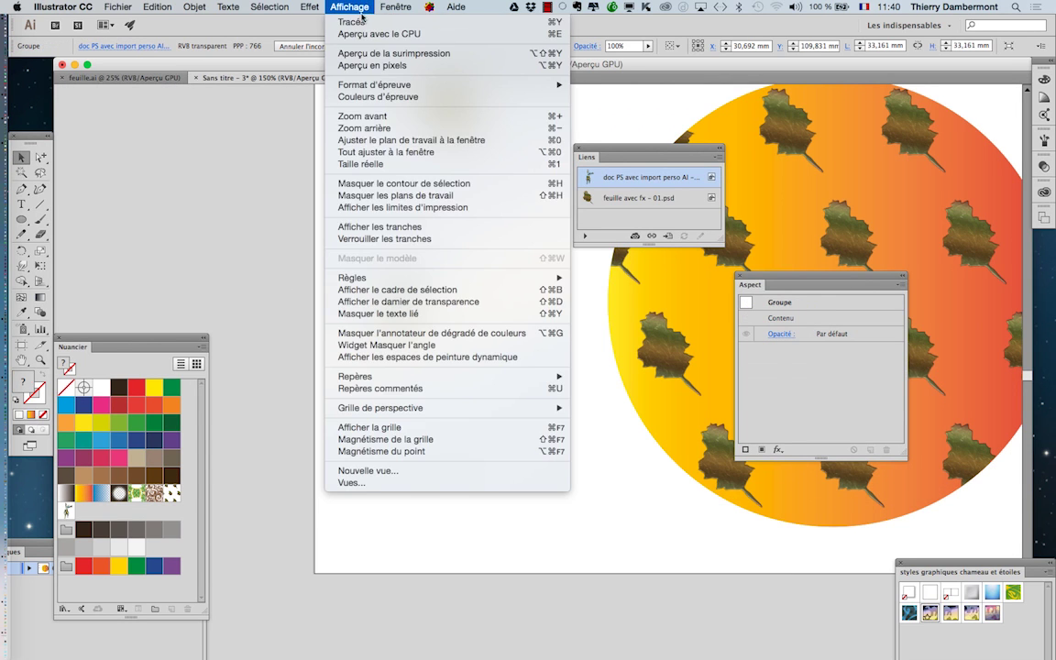
left_click(435, 302)
scroll(394, 310, "up", 5)
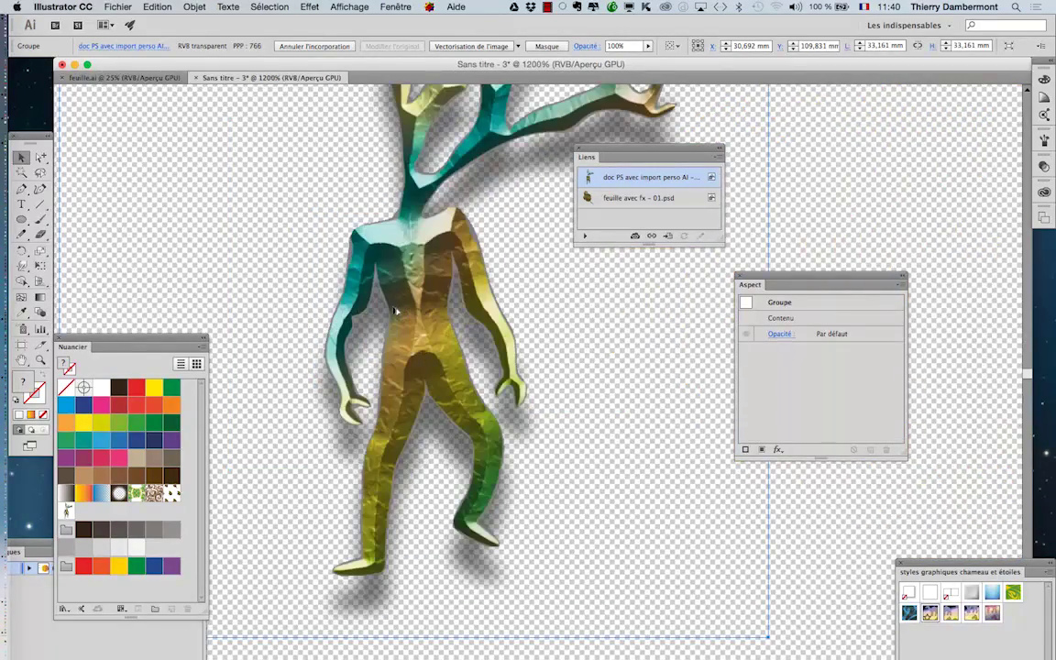
scroll(394, 311, "down", 2)
left_click(349, 6)
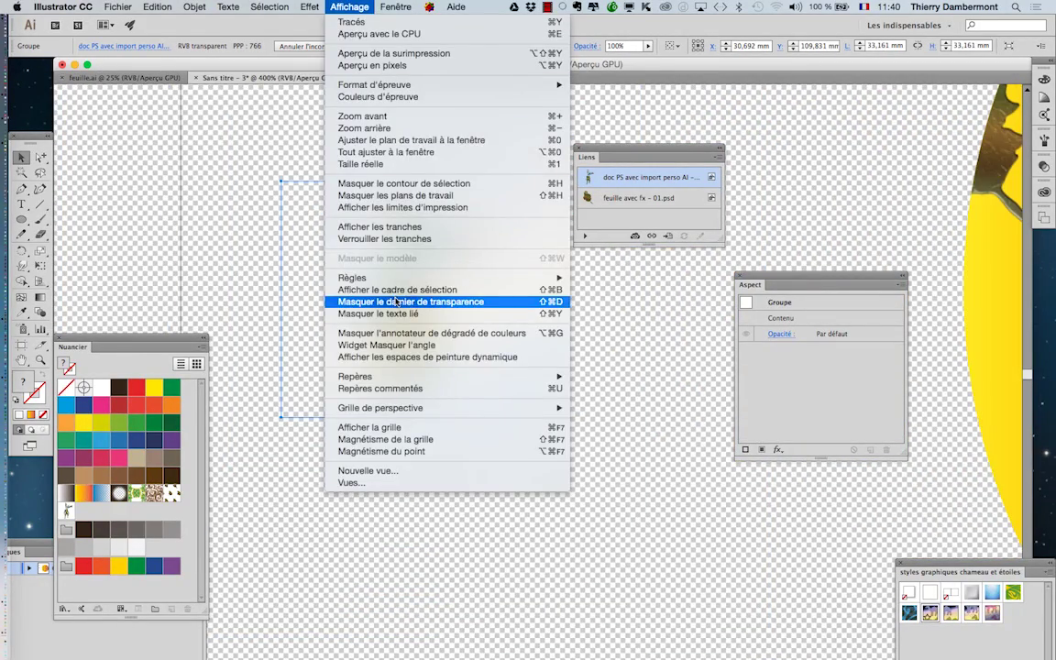
left_click(358, 272)
scroll(523, 383, "down", 4)
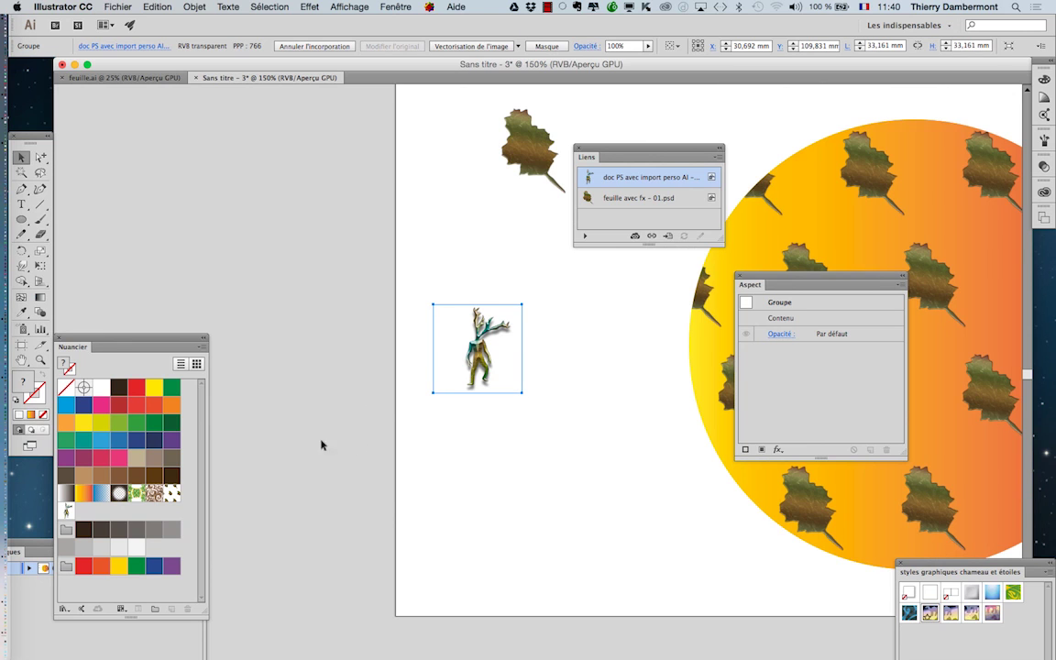
Step: Drag the placed character into the Nuancier to create pattern swatch 'Nouvelle nuance de motif 5'
left_click_drag(479, 370, 469, 370)
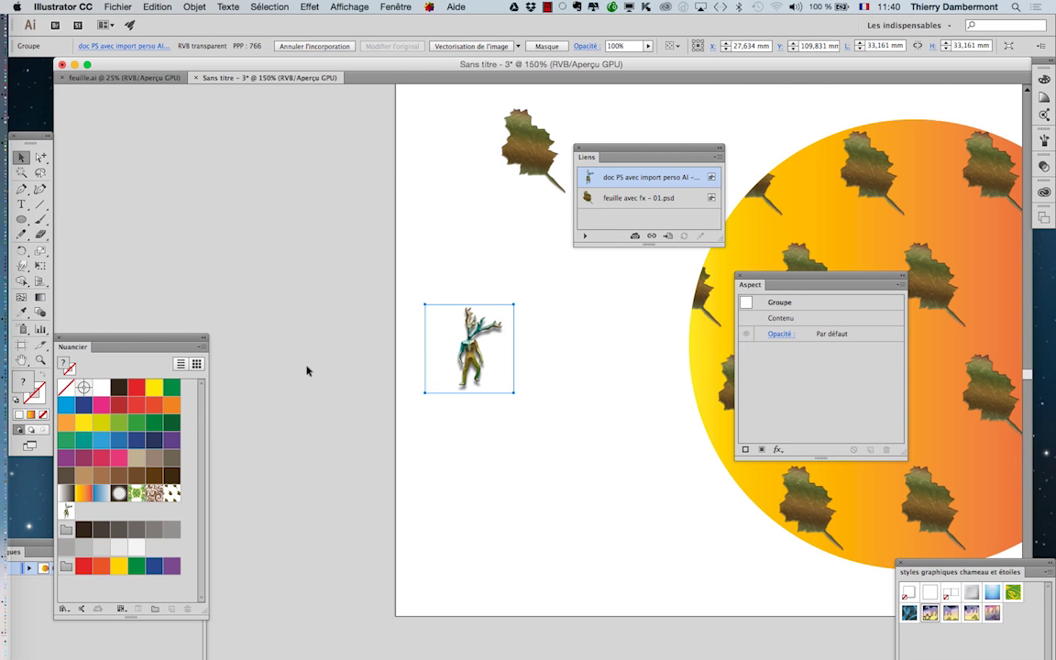
mouse_move(160, 338)
left_mouse_down()
mouse_move(373, 227)
mouse_move(357, 222)
left_mouse_up()
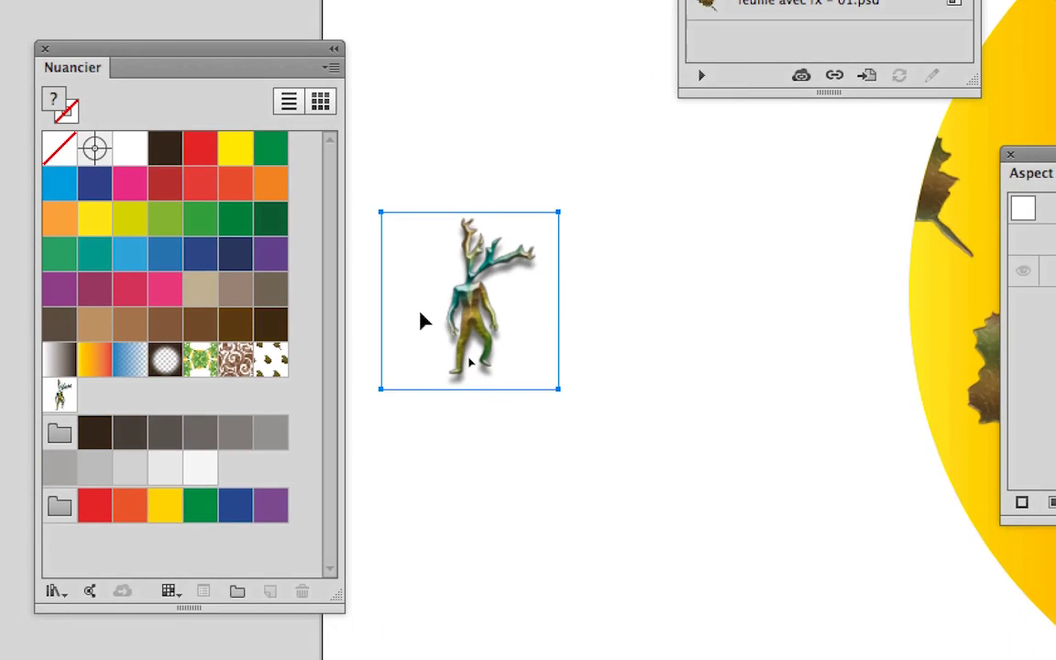
left_click_drag(423, 321, 295, 341)
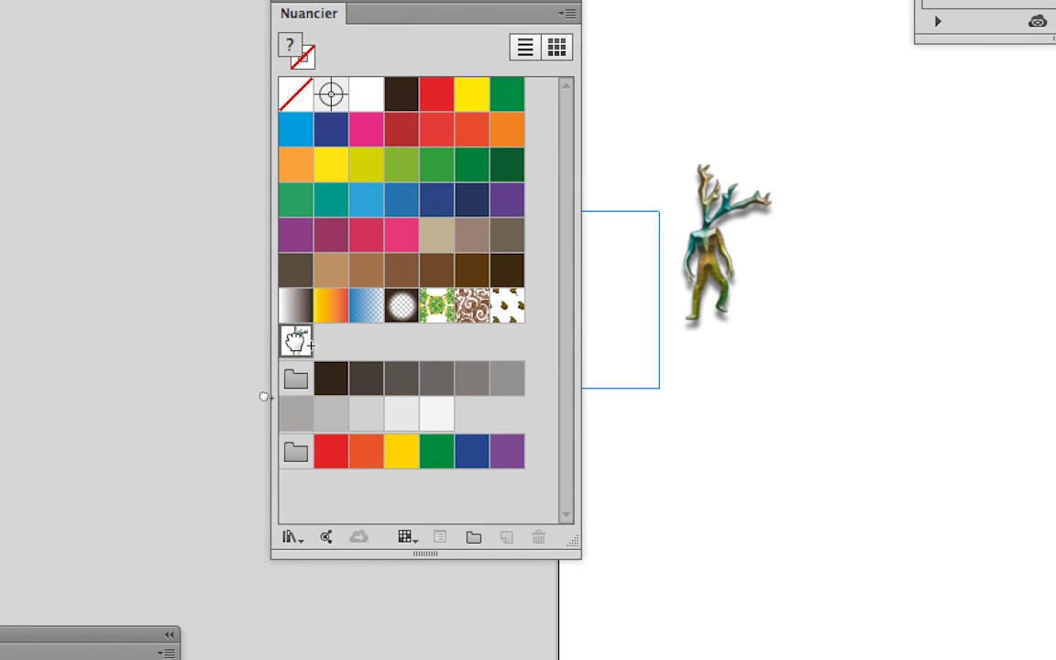
left_click_drag(295, 341, 297, 346)
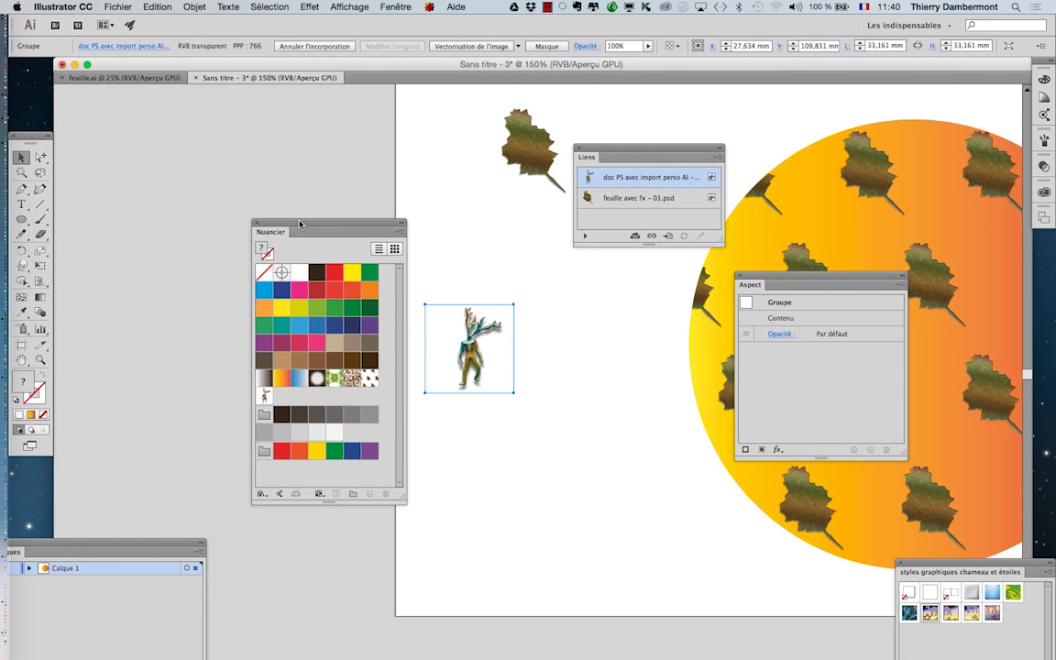
left_click_drag(300, 223, 160, 161)
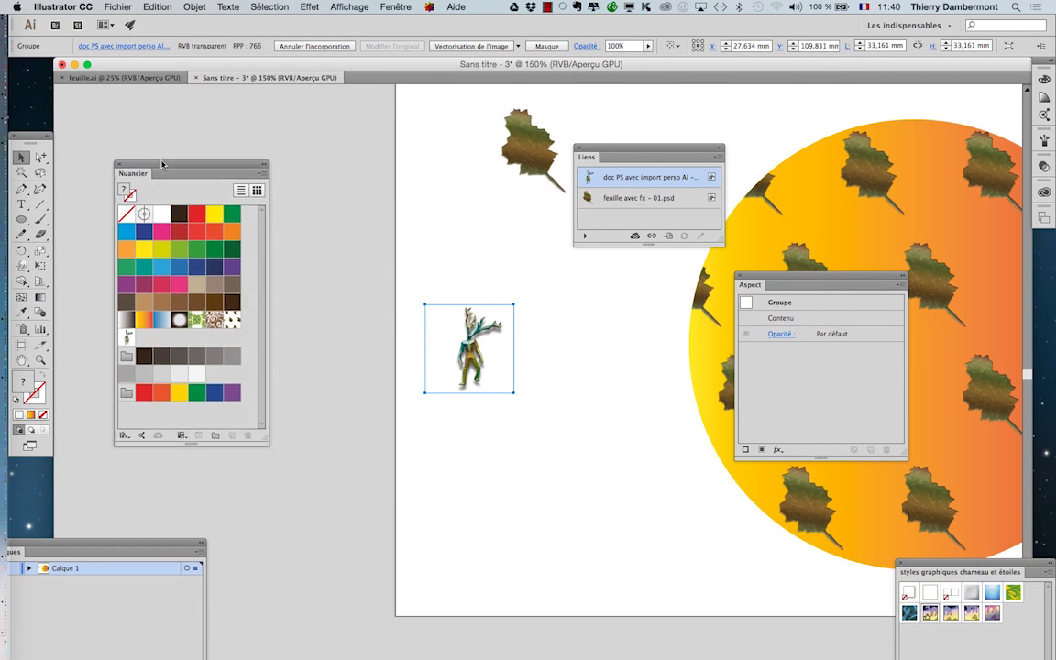
Step: Apply the character pattern swatch to a fill of the gradient circle and view the artwork with panels hidden
left_click(550, 385)
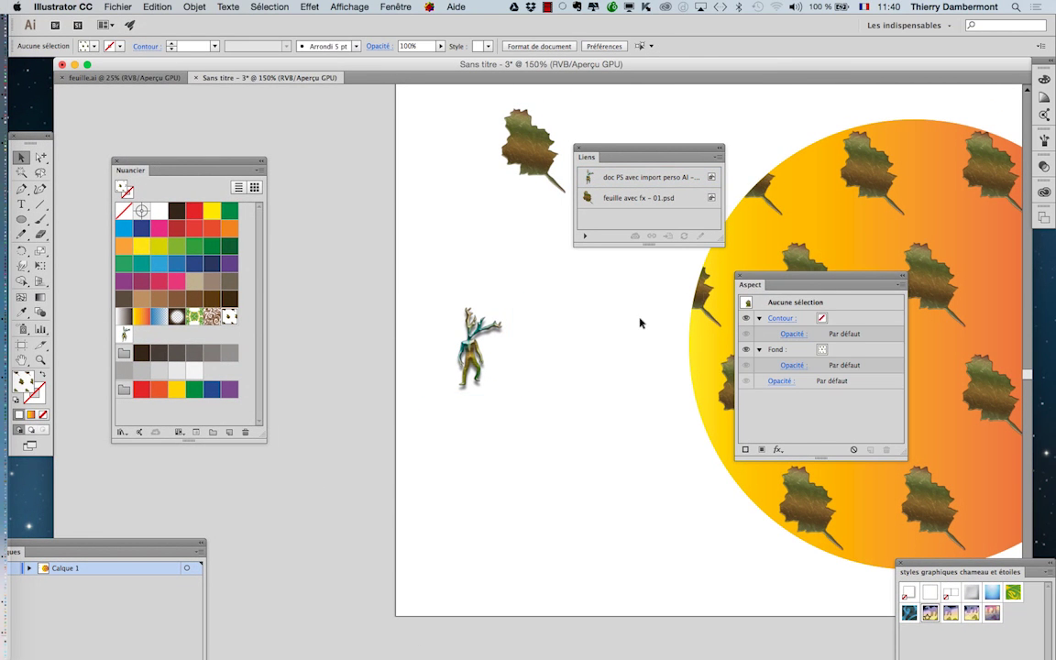
left_click(706, 340)
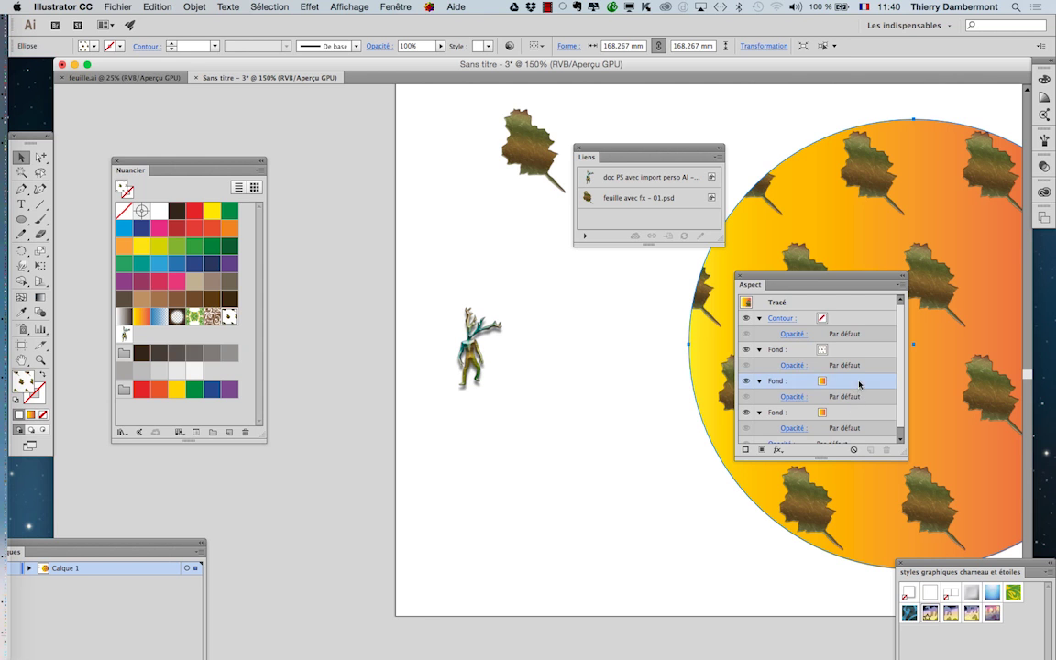
left_click(859, 385)
left_click(125, 334)
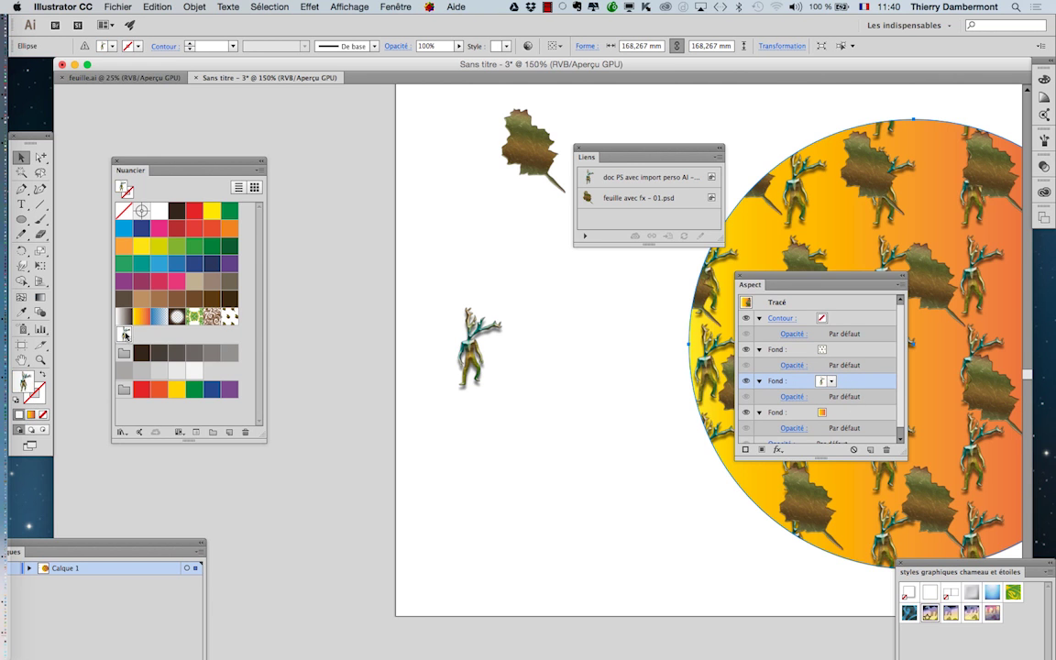
left_click_drag(631, 382, 320, 425)
key("Tab")
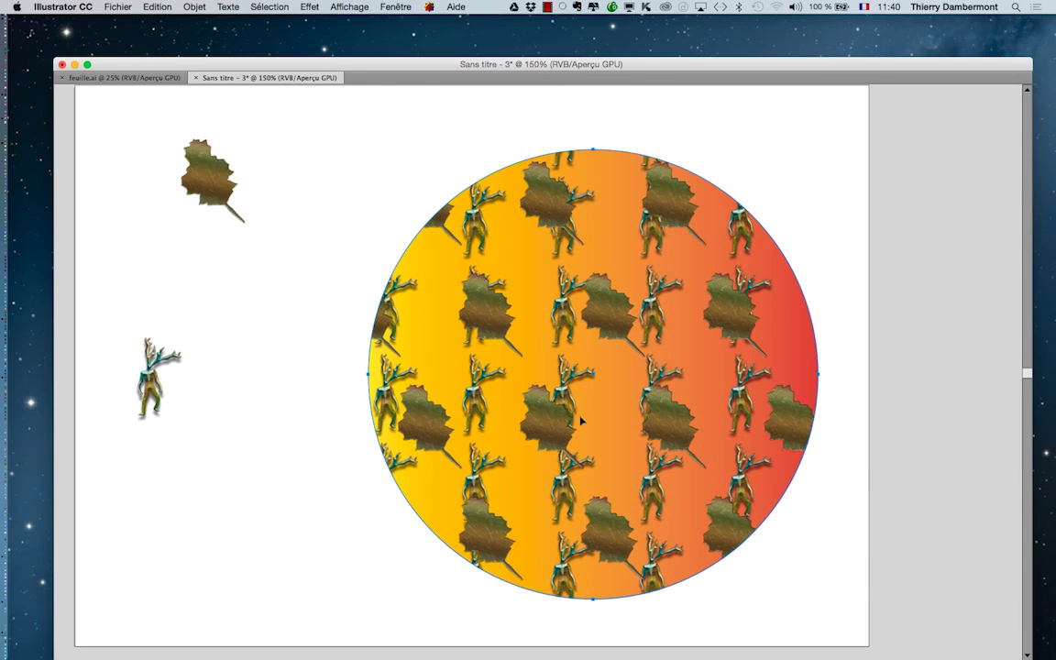
scroll(585, 385, "up", 2)
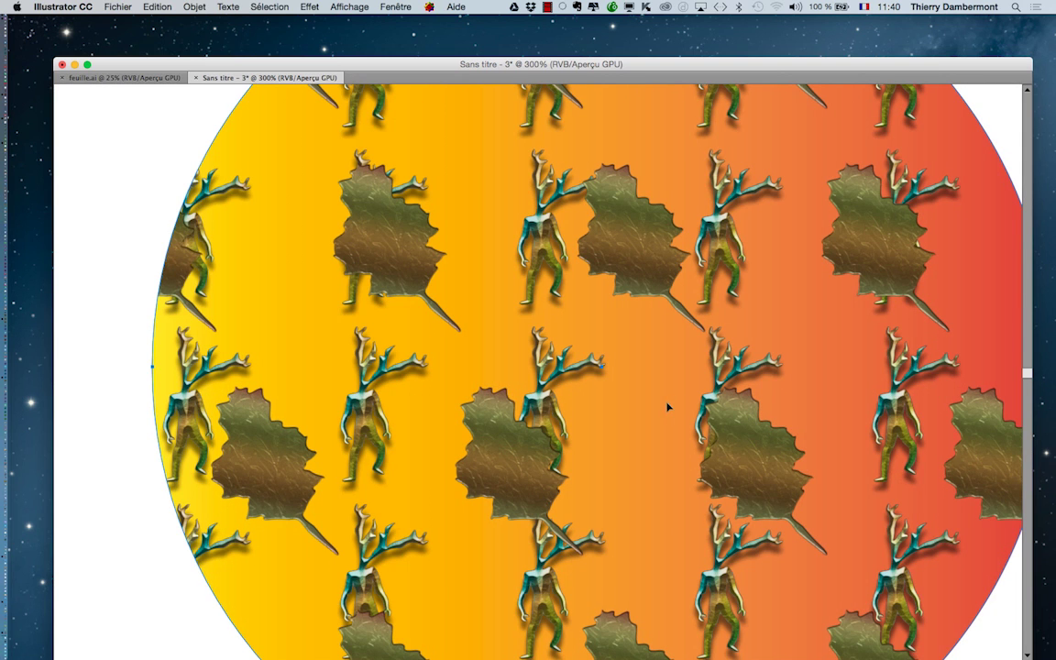
scroll(672, 406, "down", 1)
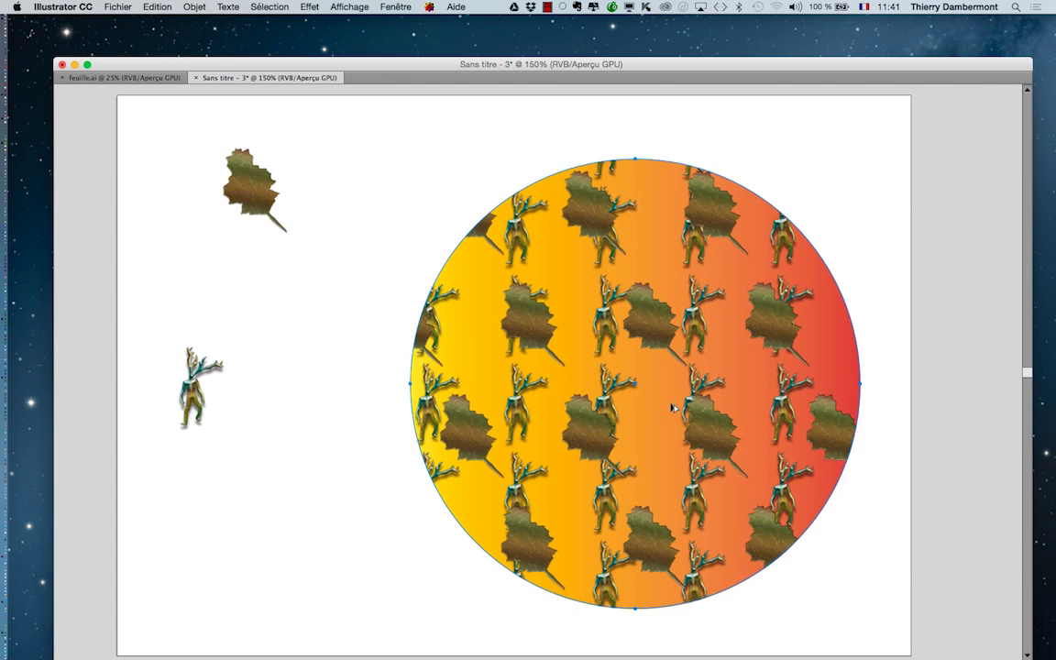
scroll(696, 428, "down", 1)
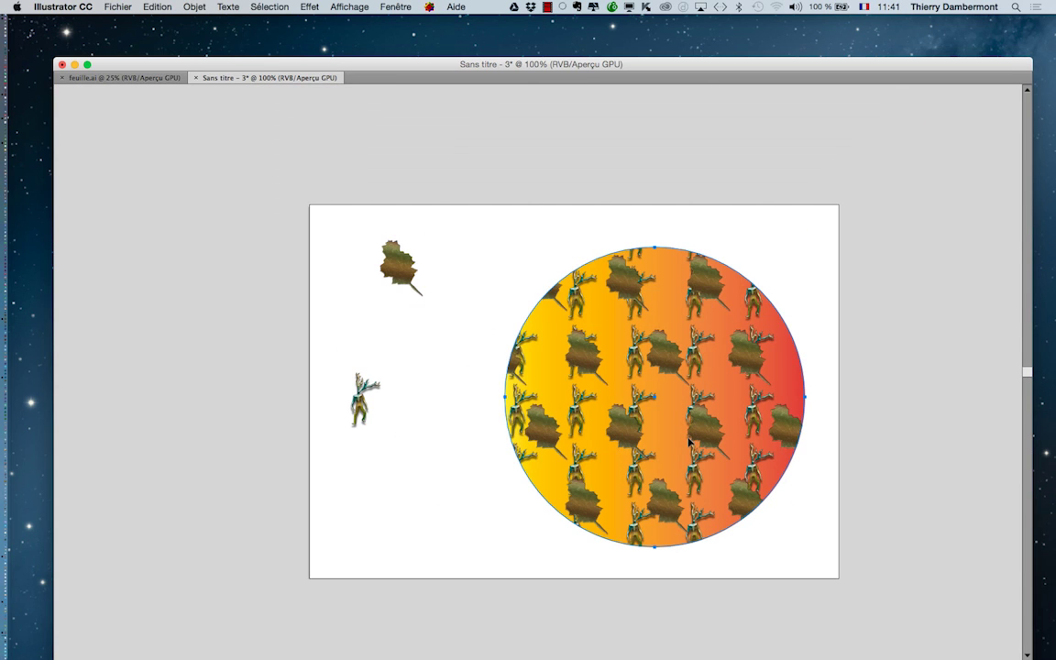
scroll(747, 271, "right", 3)
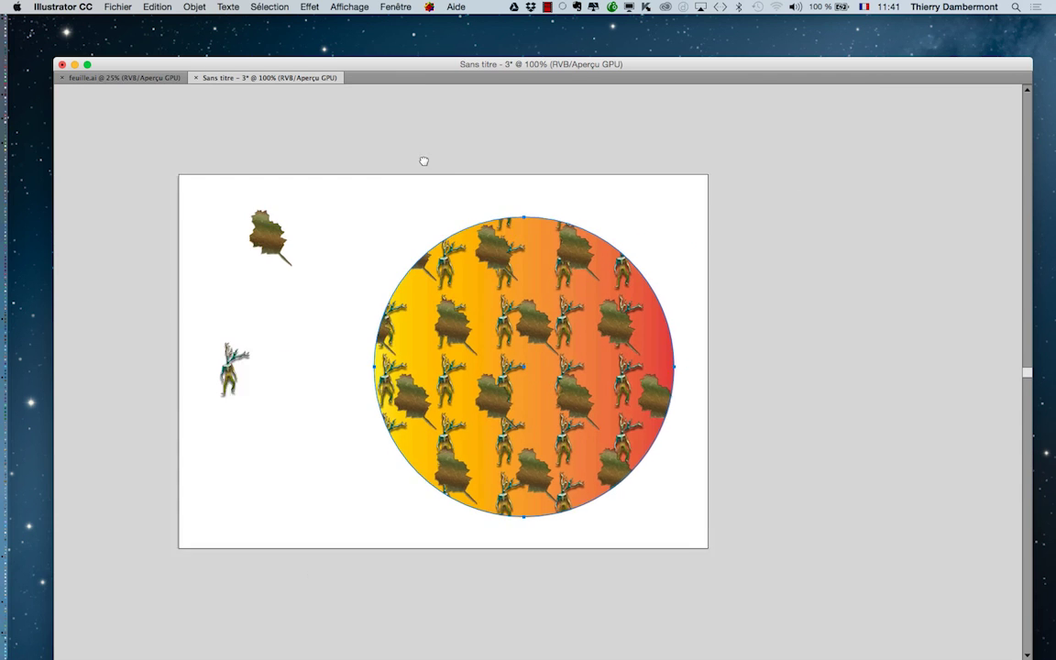
scroll(425, 160, "right", 2)
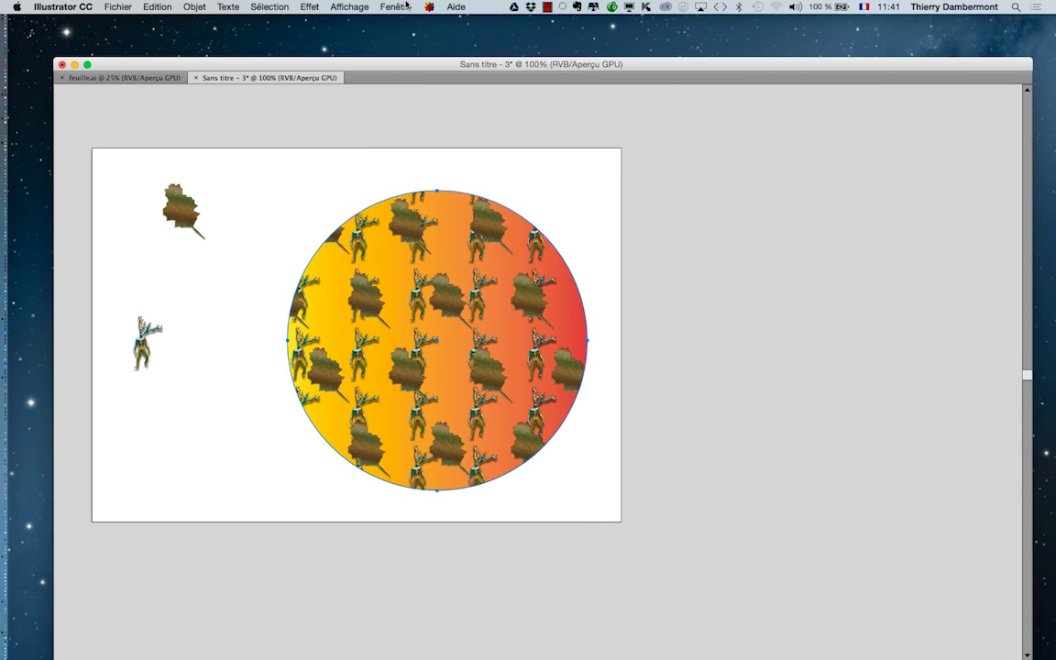
Step: Restore the Appearance panel, preview a 200% patterns-only scale, then cancel
left_click(400, 6)
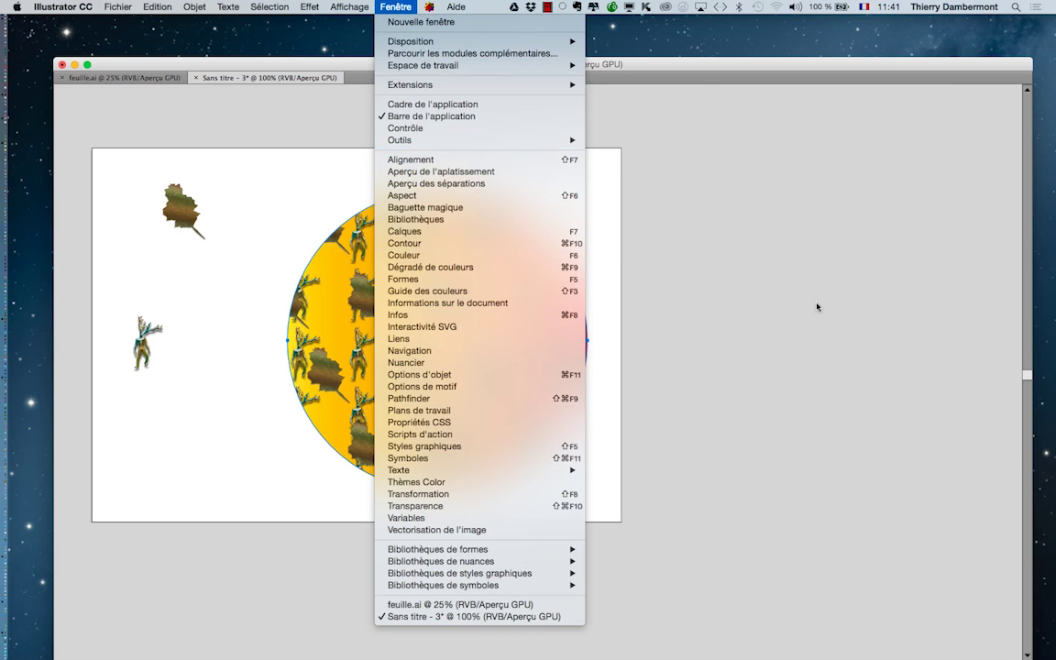
left_click(495, 195)
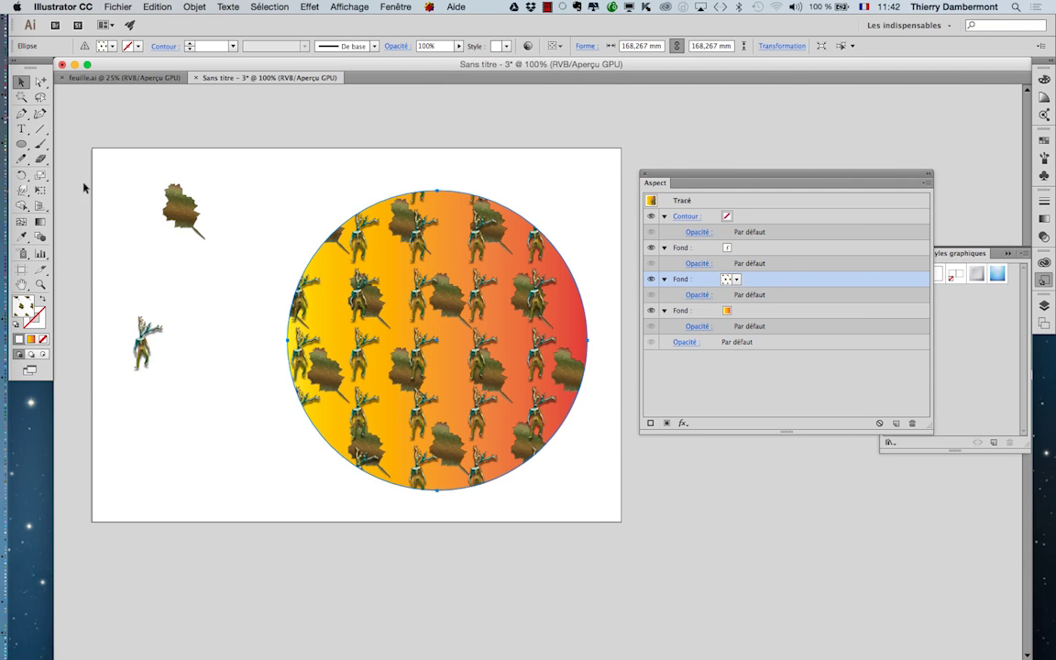
double_click(40, 174)
left_click(724, 304)
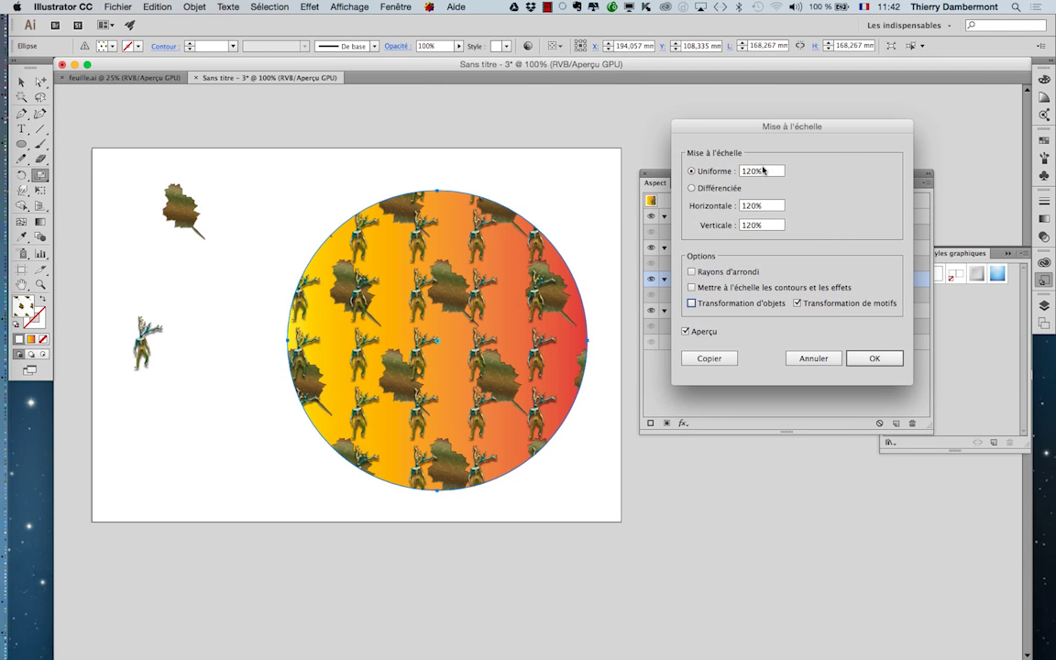
type("200")
key("Tab")
left_click(813, 357)
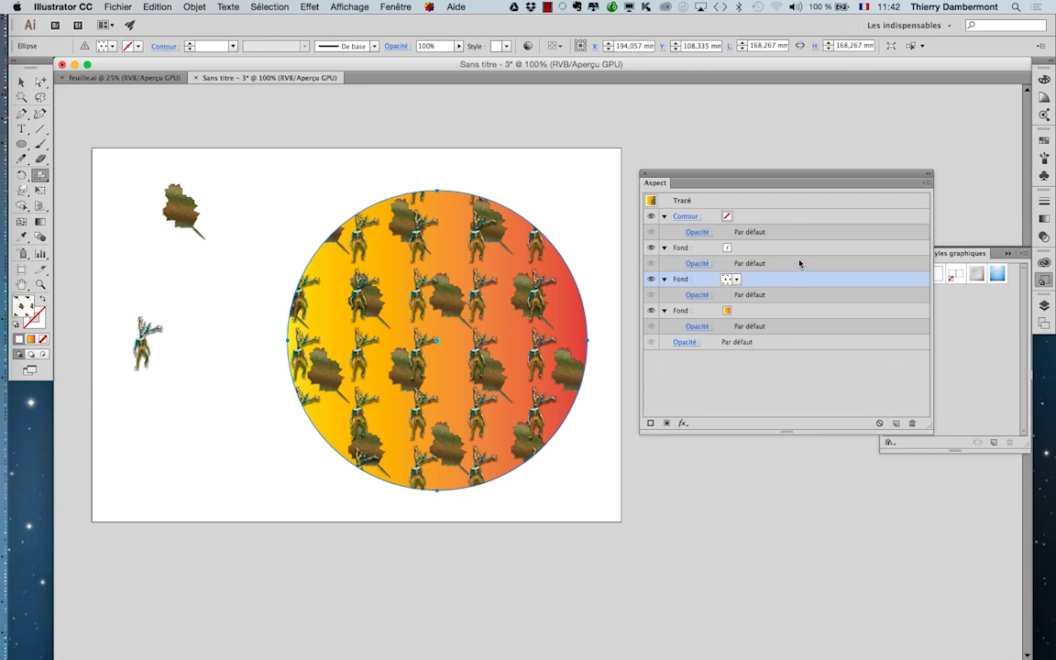
Step: Scale the character pattern fill to 300%, then by a further 50%
left_click(789, 244)
double_click(40, 174)
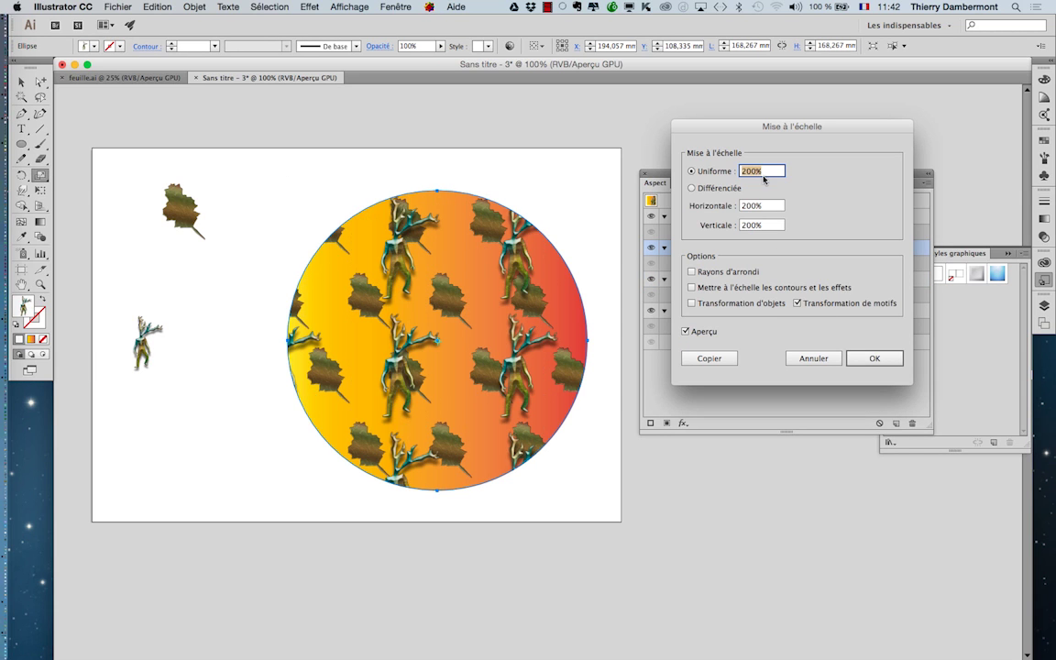
type("300")
key("Tab")
key("Return")
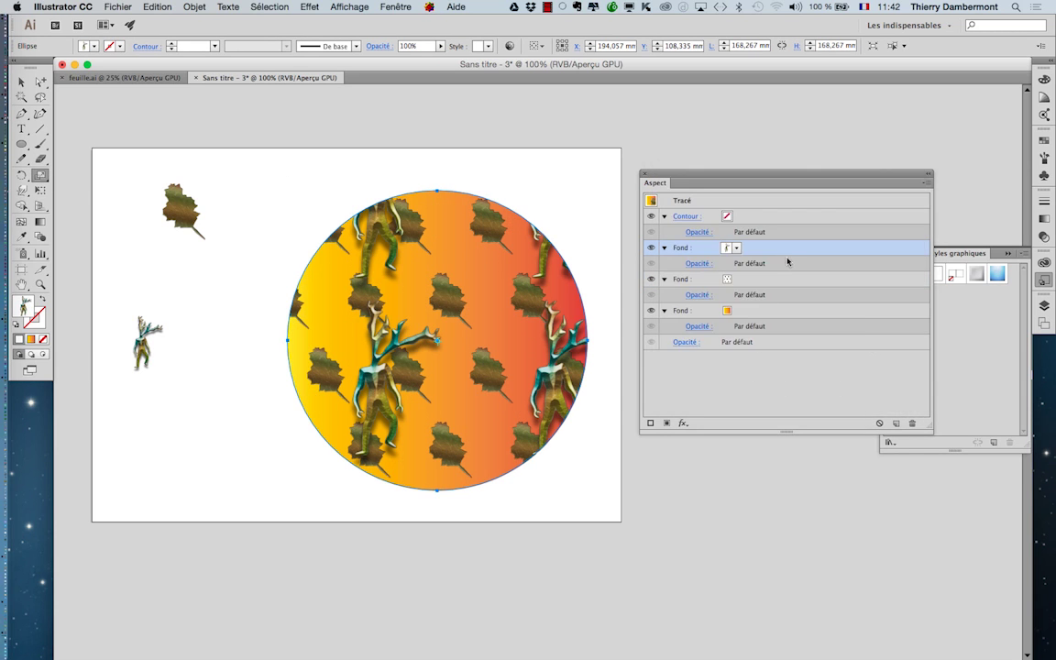
left_click(370, 201, "alt")
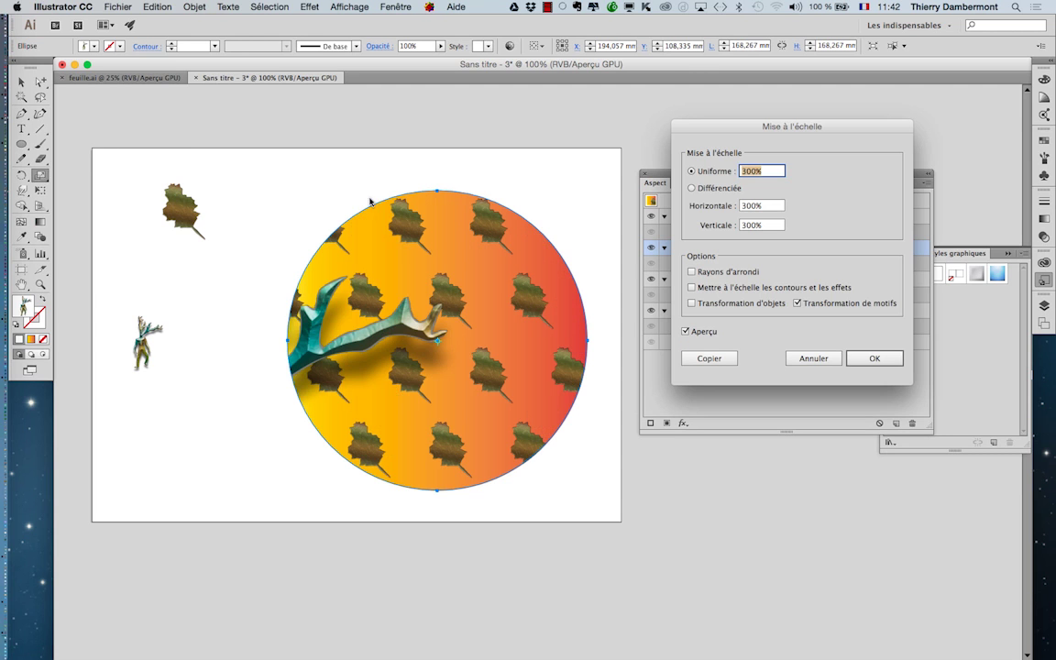
type("50")
key("Tab")
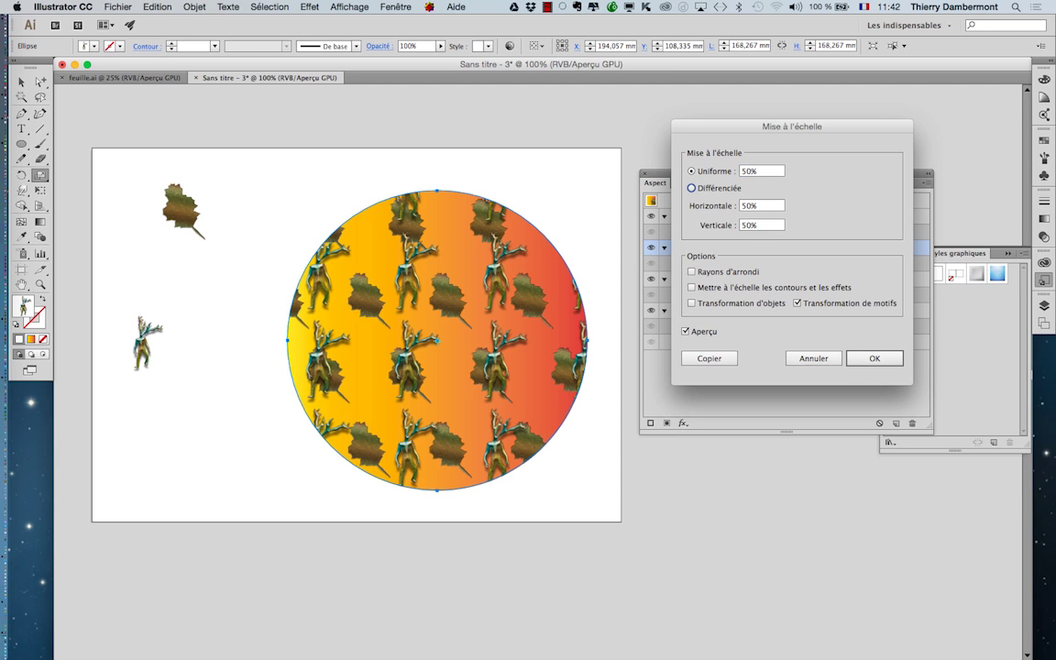
left_click(864, 356)
Step: Scale the leaf pattern fill to 25% with only Transform Patterns enabled
left_click(801, 278)
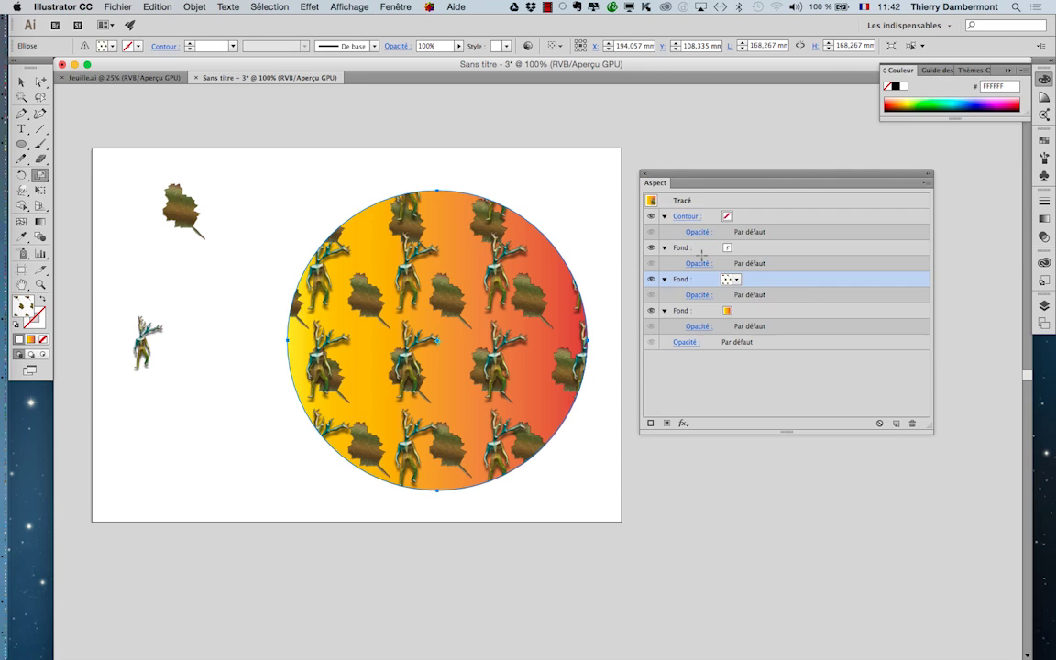
double_click(41, 174)
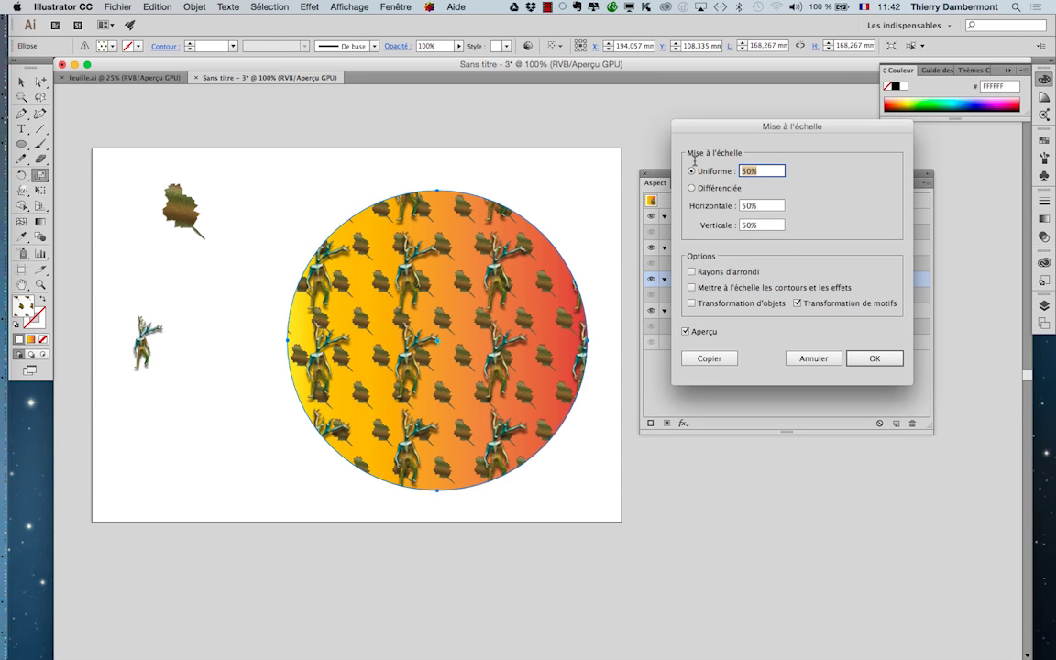
type("25")
key("Tab")
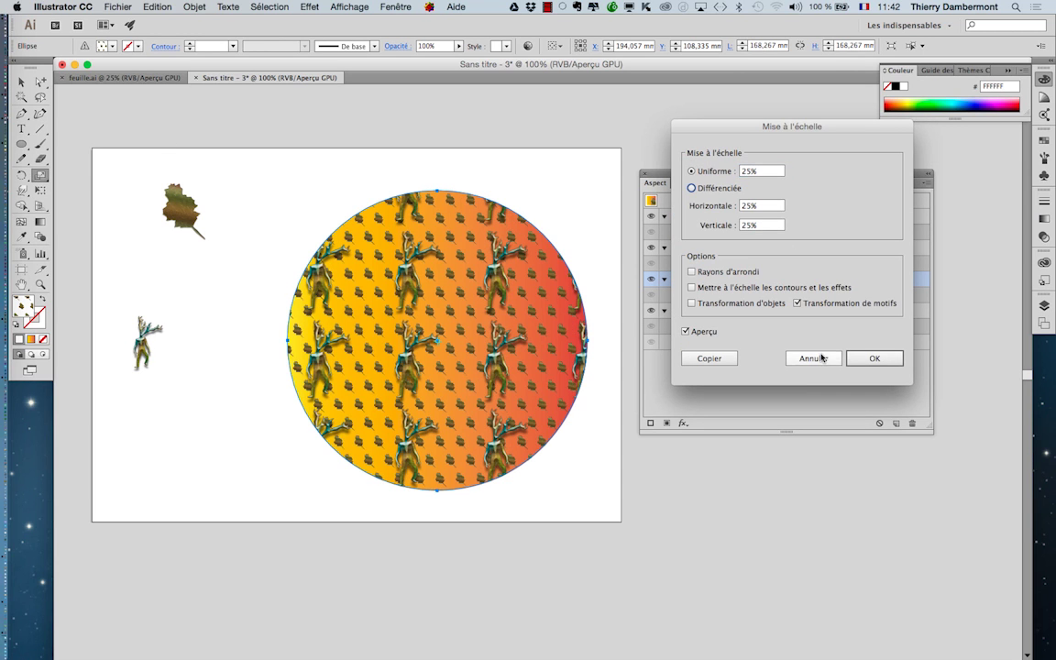
left_click(866, 360)
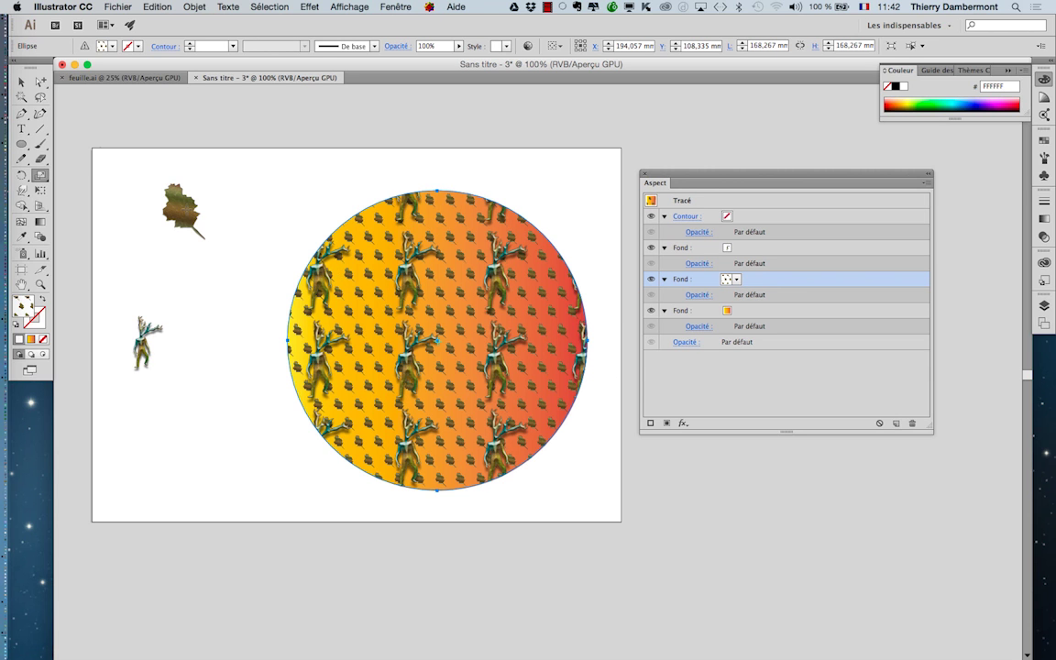
left_click_drag(680, 177, 680, 173)
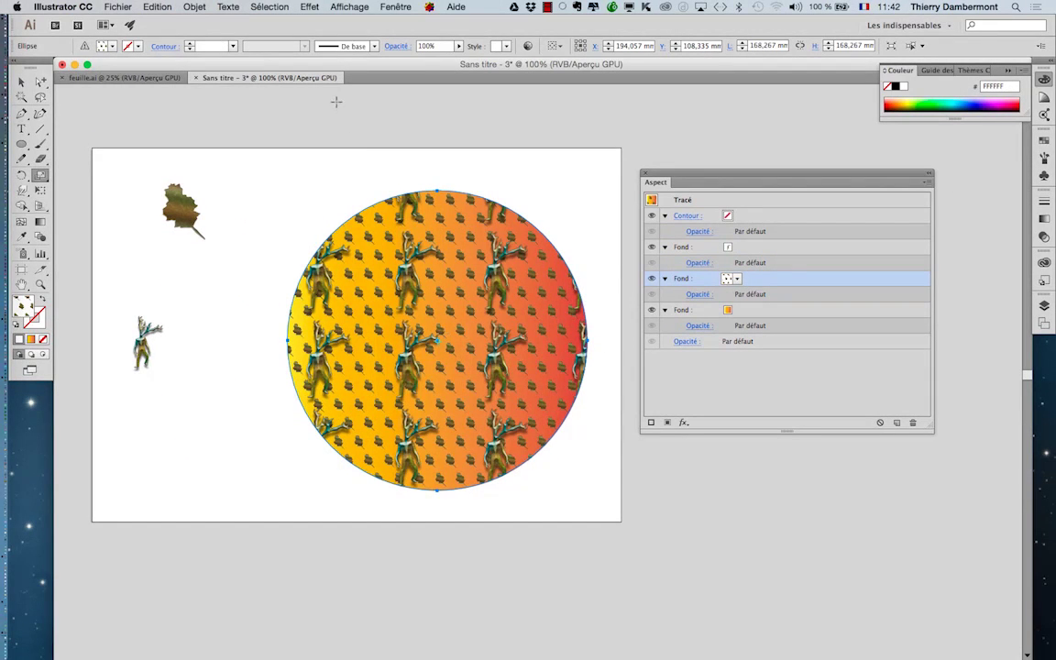
Step: Show the Swatches panel, detached and enlarged to display every swatch group, beside the artboard
left_click(389, 7)
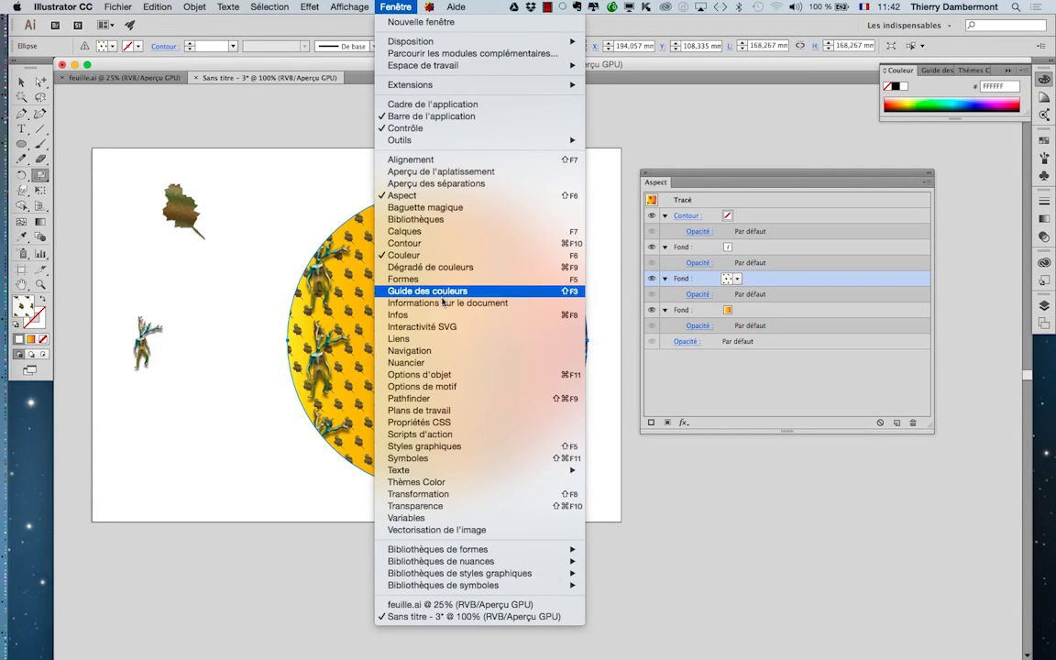
left_click(403, 362)
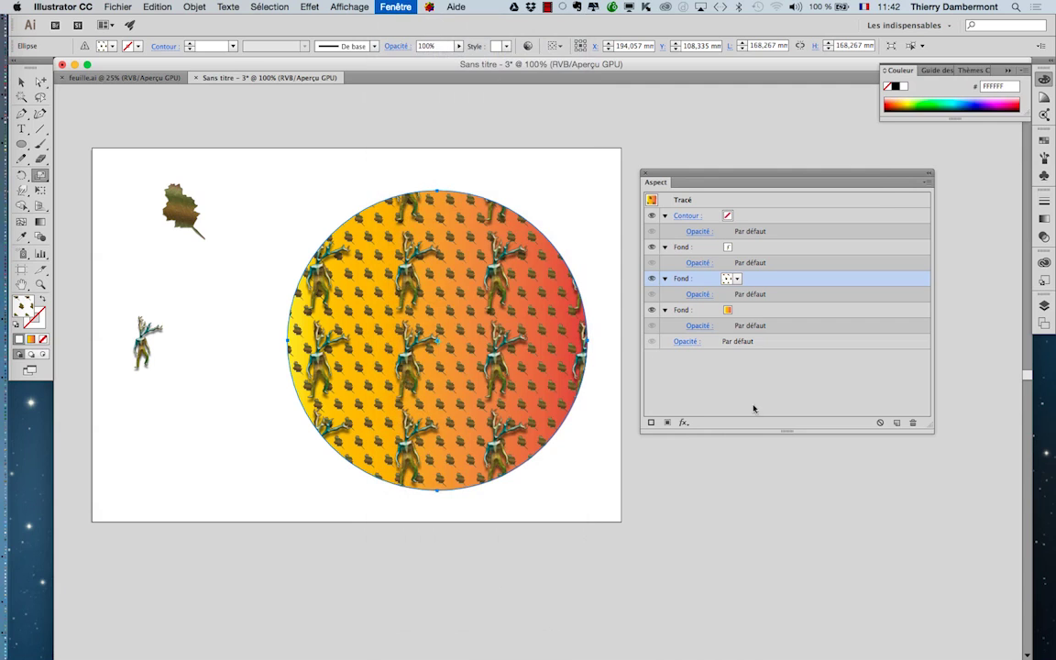
left_click_drag(898, 131, 97, 168)
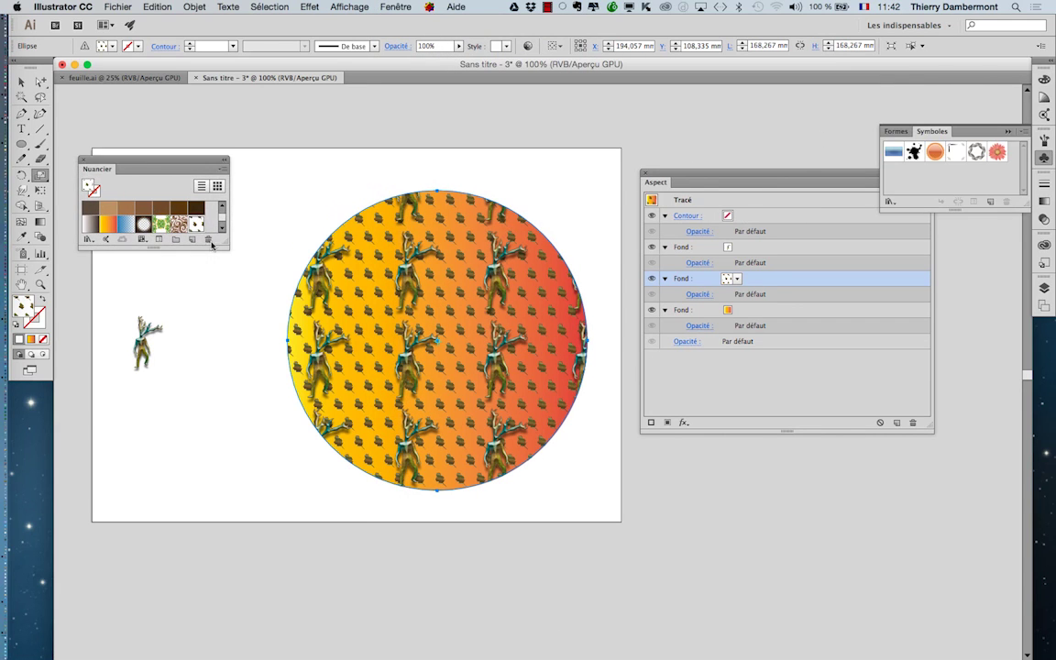
left_click_drag(225, 246, 253, 431)
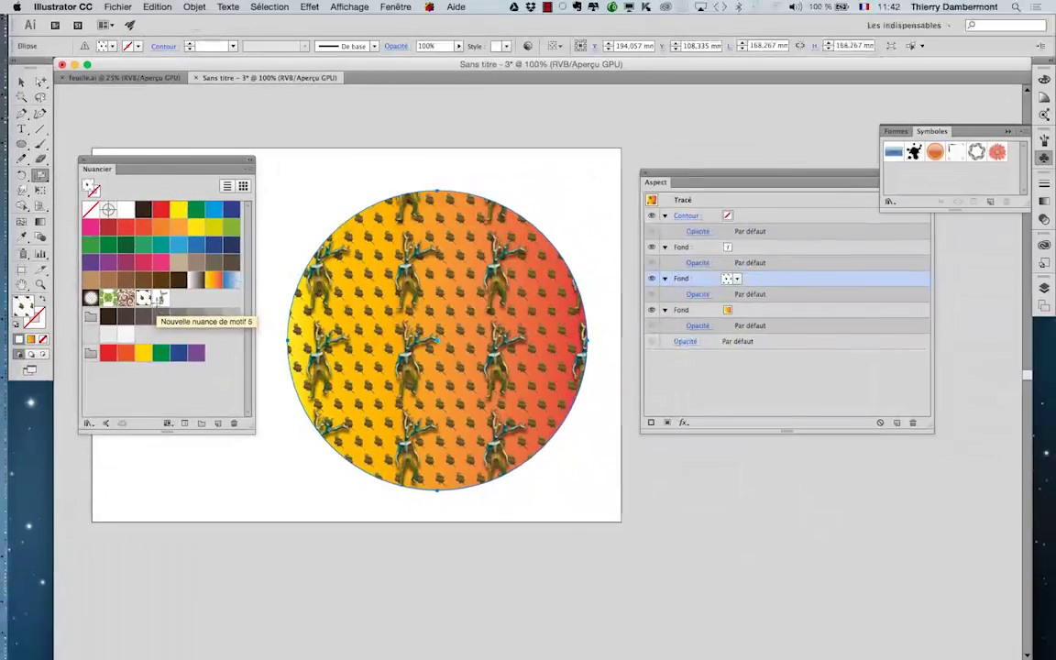
left_click_drag(173, 165, 791, 460)
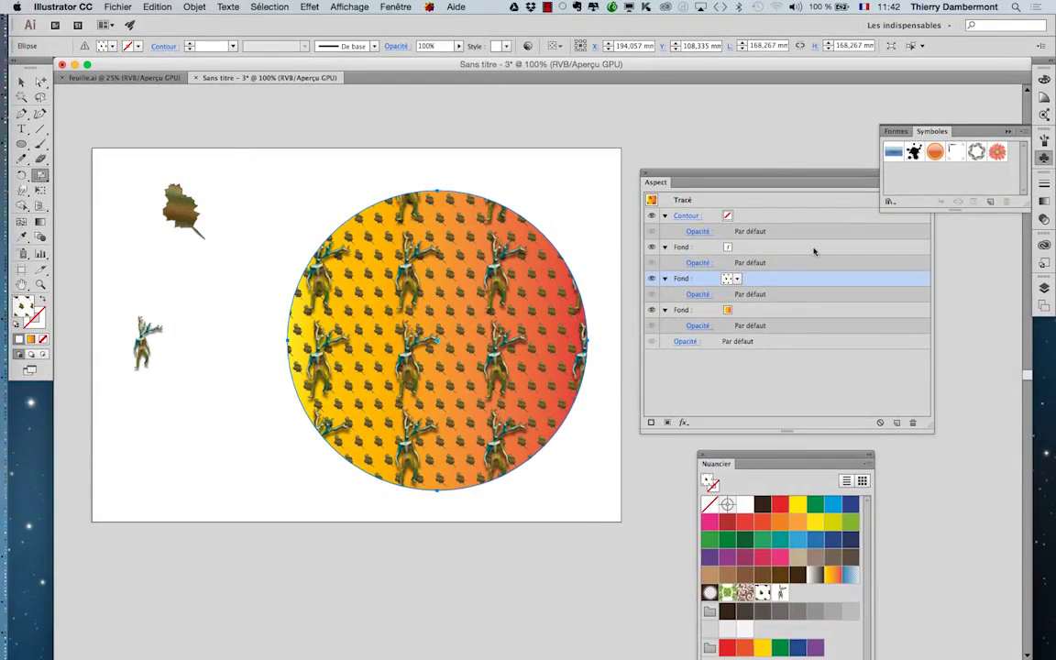
Step: Move the Appearance panel beside the circle and review its character and leaf pattern fills
left_click_drag(737, 174, 584, 173)
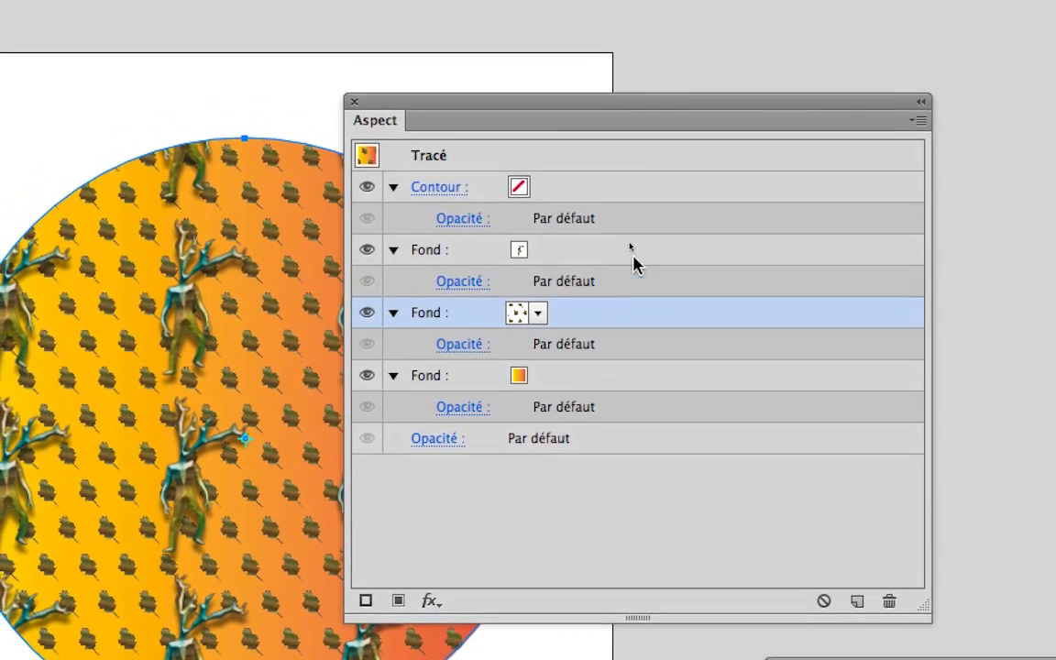
left_click(633, 254)
left_click(614, 317)
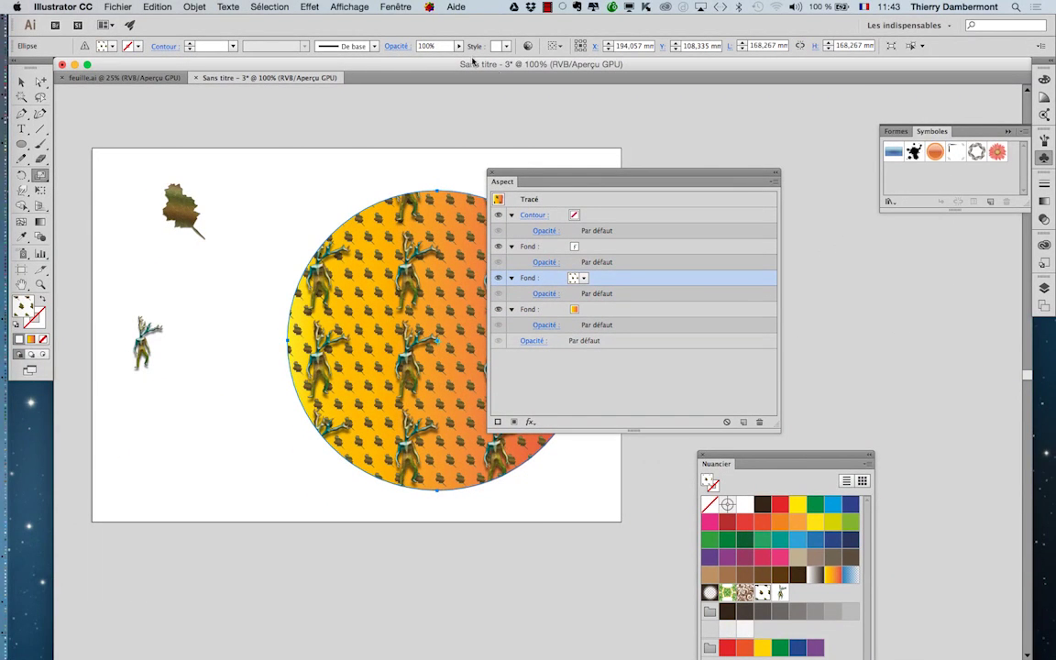
left_click_drag(541, 172, 672, 174)
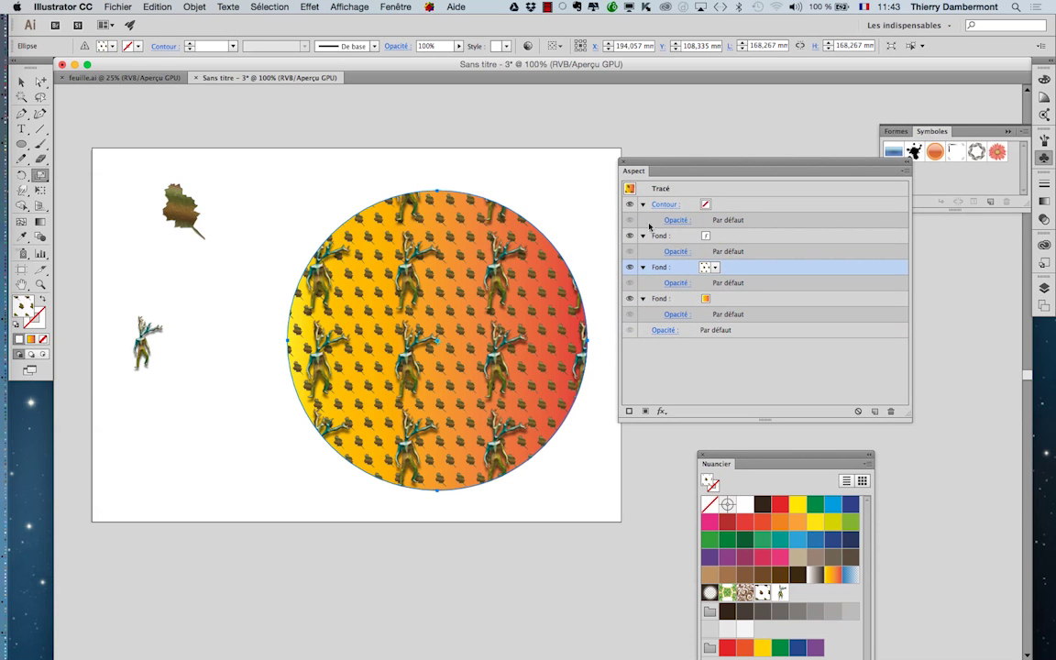
Step: Switch to the Selection tool and deselect the circle by clicking empty canvas
left_click(22, 82)
left_click(258, 424)
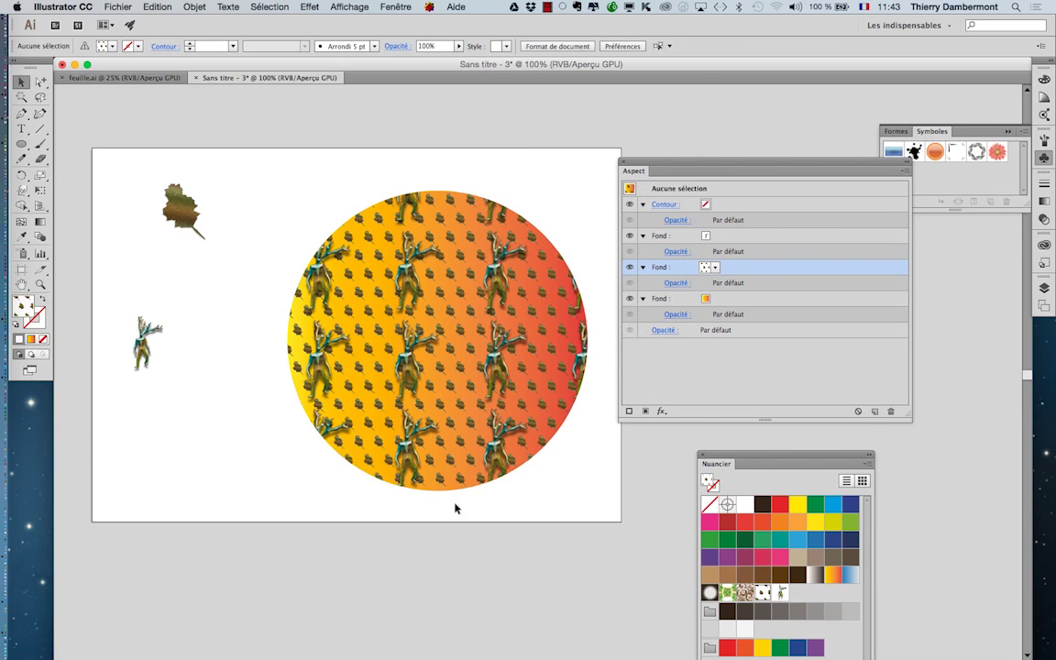
scroll(457, 415, "up", 1)
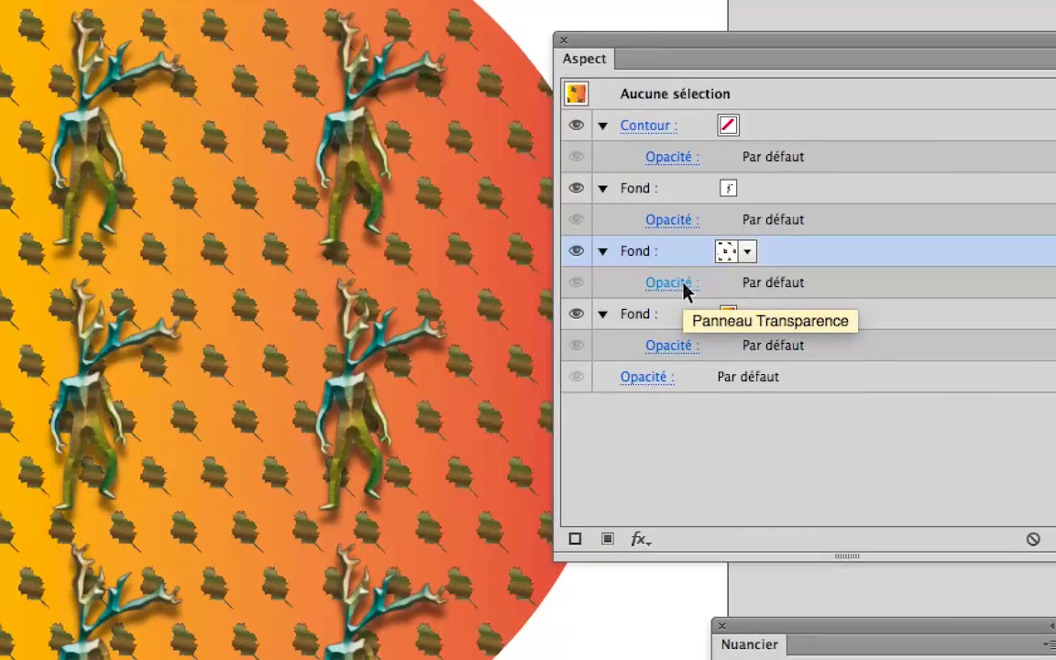
Step: Change the leaf pattern fill's blend mode to Superposition (Overlay) at 100% opacity
left_click(683, 286)
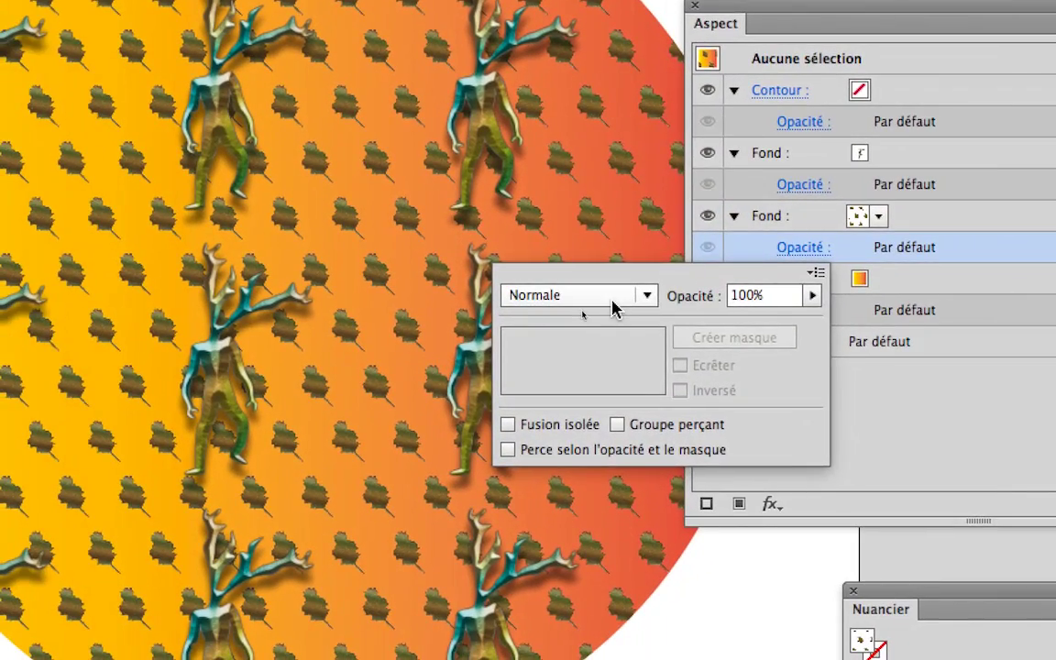
left_click(612, 302)
left_click(612, 310)
key("Down")
key("Down")
key("Down")
key("Down")
key("Down")
key("Down")
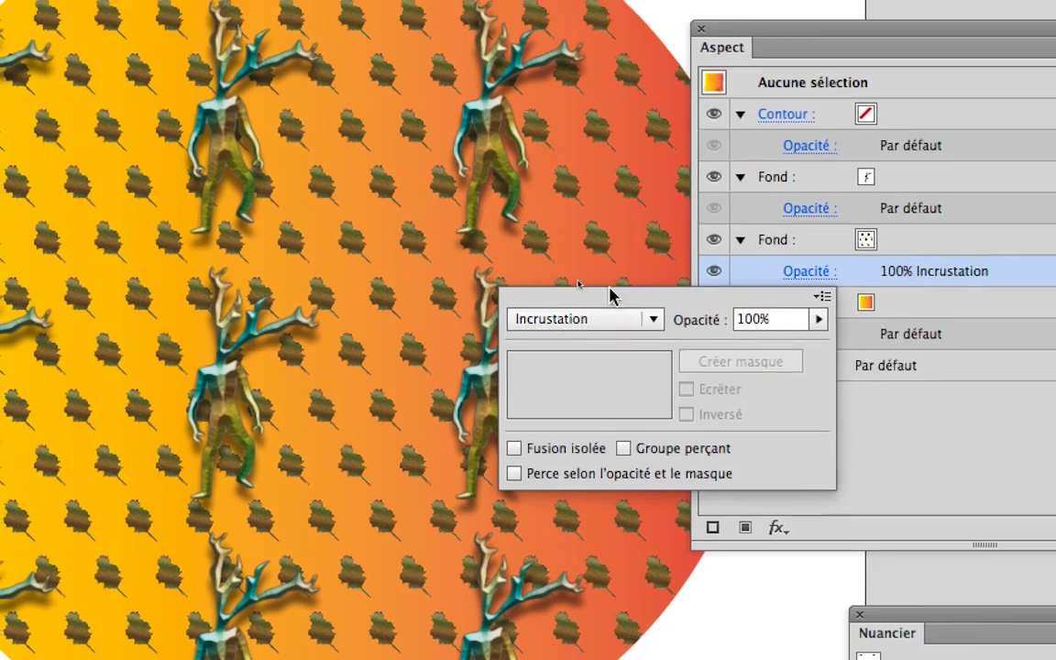
key("Return")
left_click(623, 242)
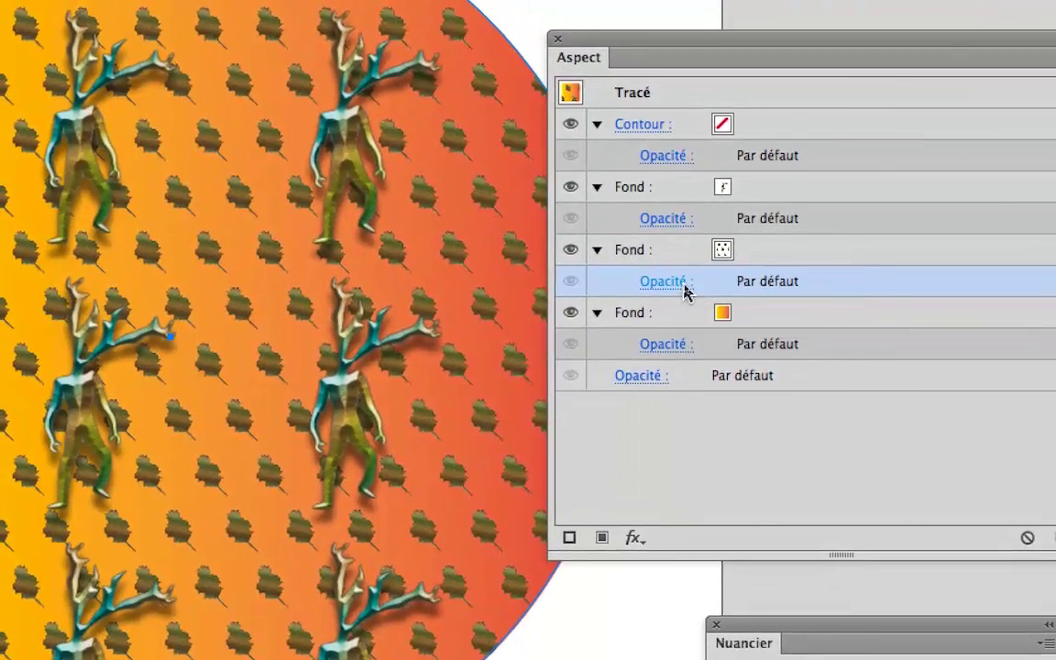
left_click(685, 288)
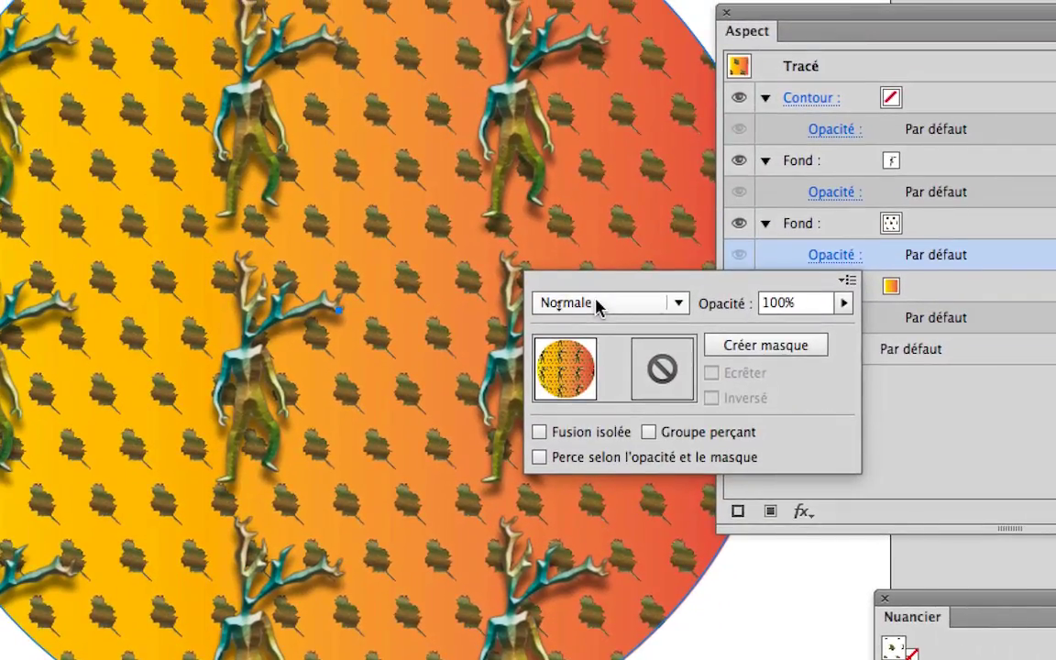
key("Down")
key("Down")
key("Down")
key("Down")
key("Down")
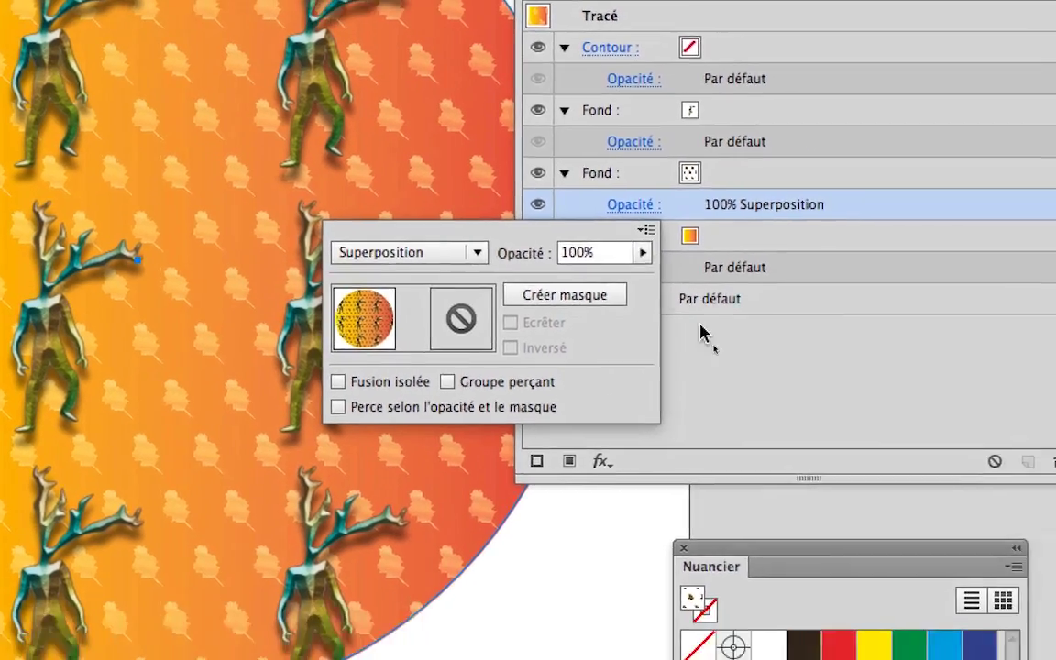
left_click(699, 333)
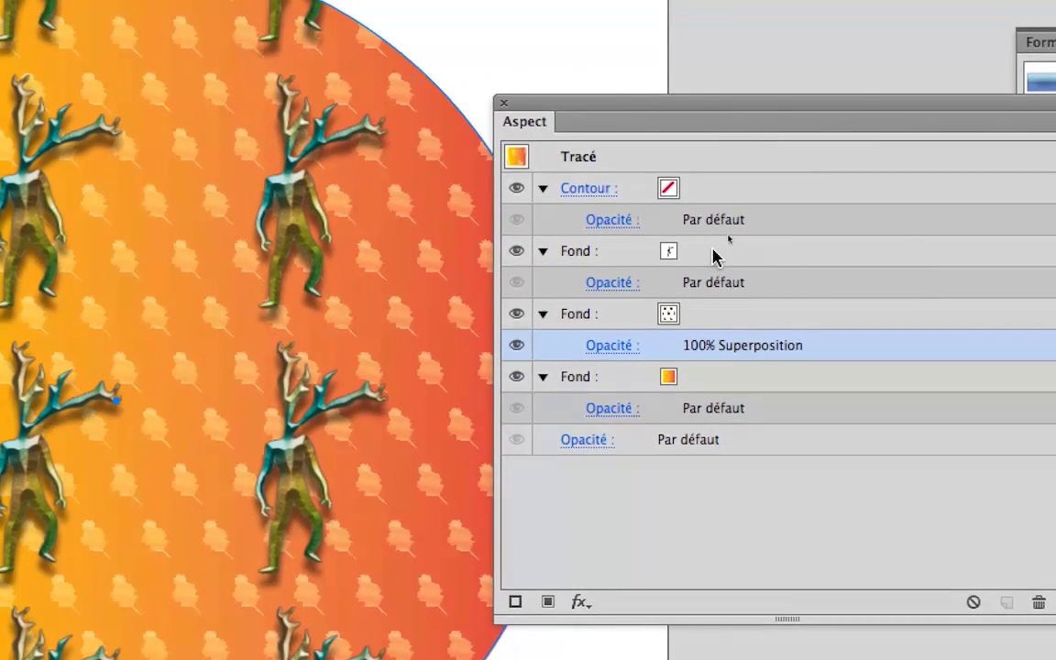
left_click(680, 250)
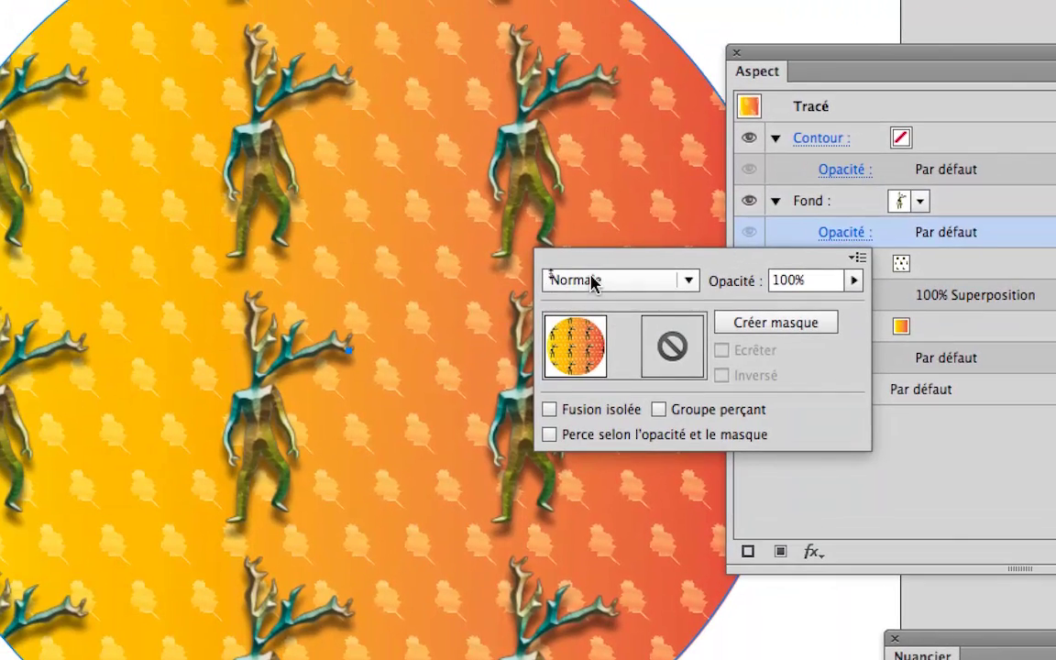
Step: Set the character pattern fill's blend mode to Exclusion and move the Appearance panel aside
key("Down")
key("Down")
key("Down")
key("Down")
key("Down")
key("Down")
key("Down")
key("Down")
key("Down")
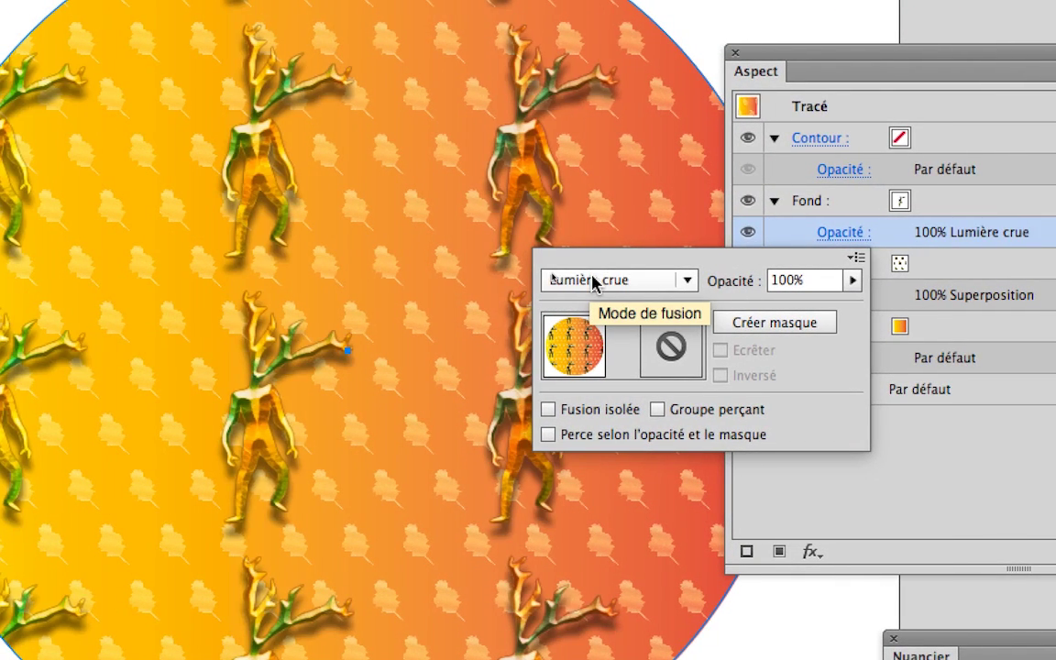
key("Down")
key("Down")
key("Down")
key("Down")
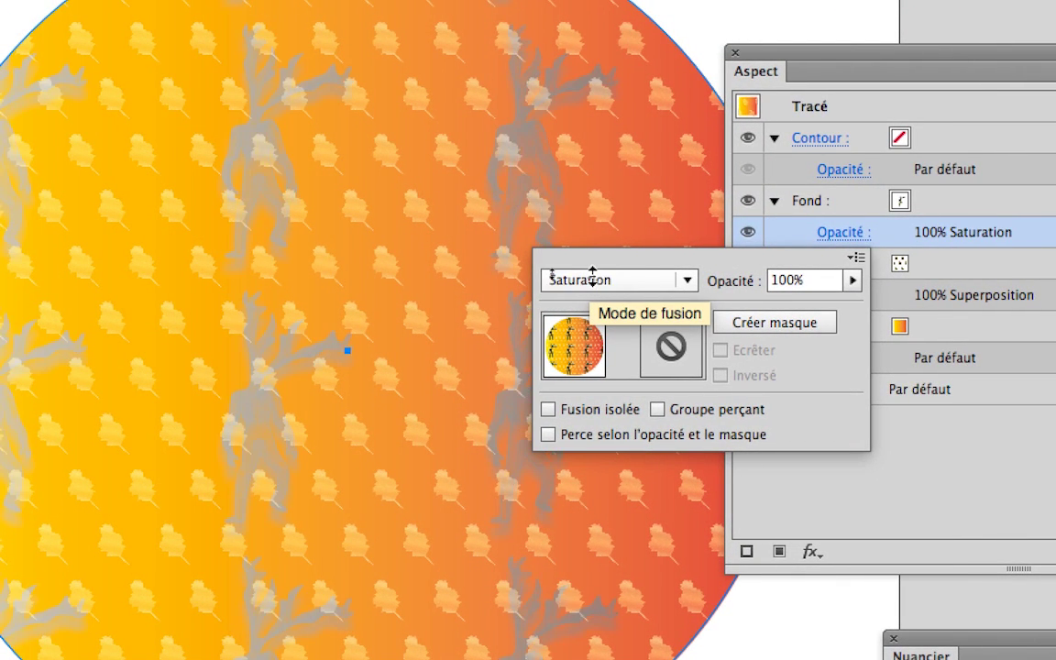
key("Up")
key("Up")
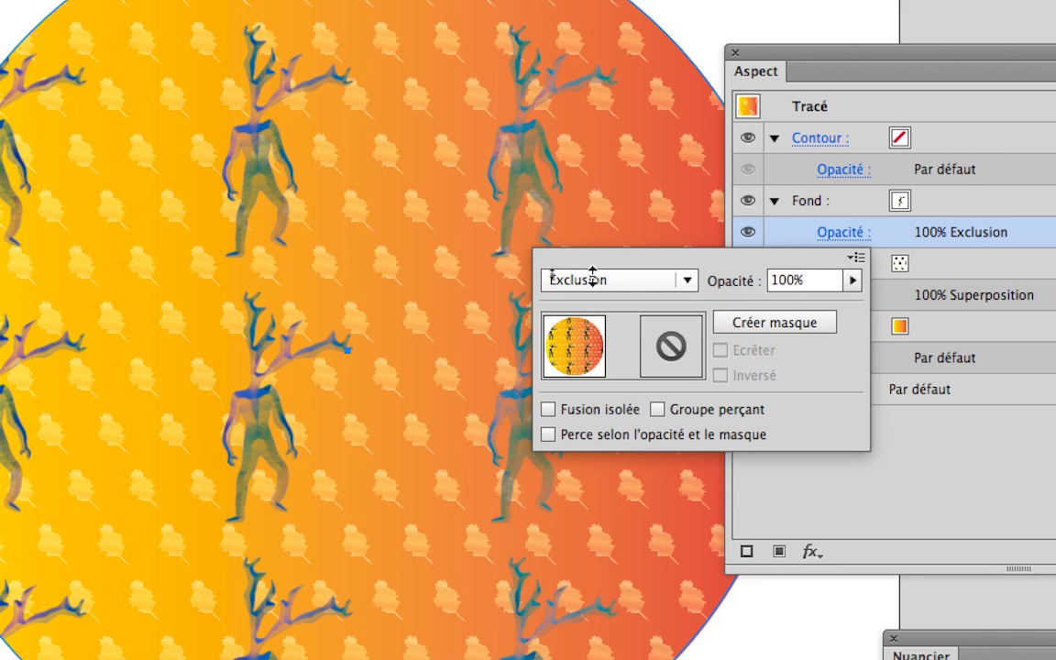
key("Escape")
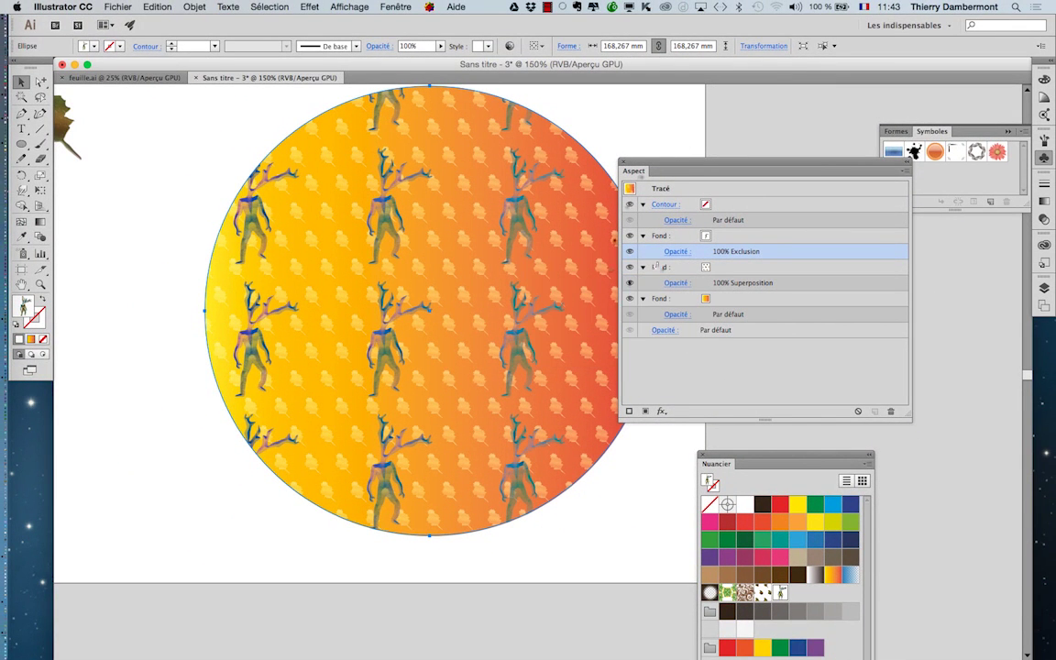
left_click_drag(655, 174, 757, 158)
scroll(578, 319, "down", 1)
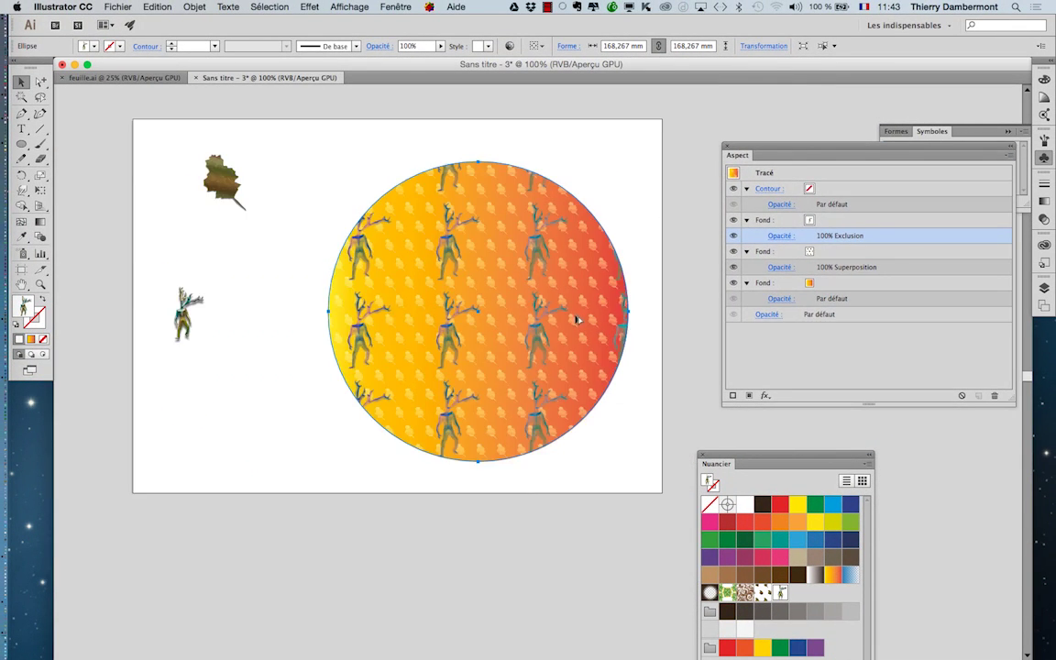